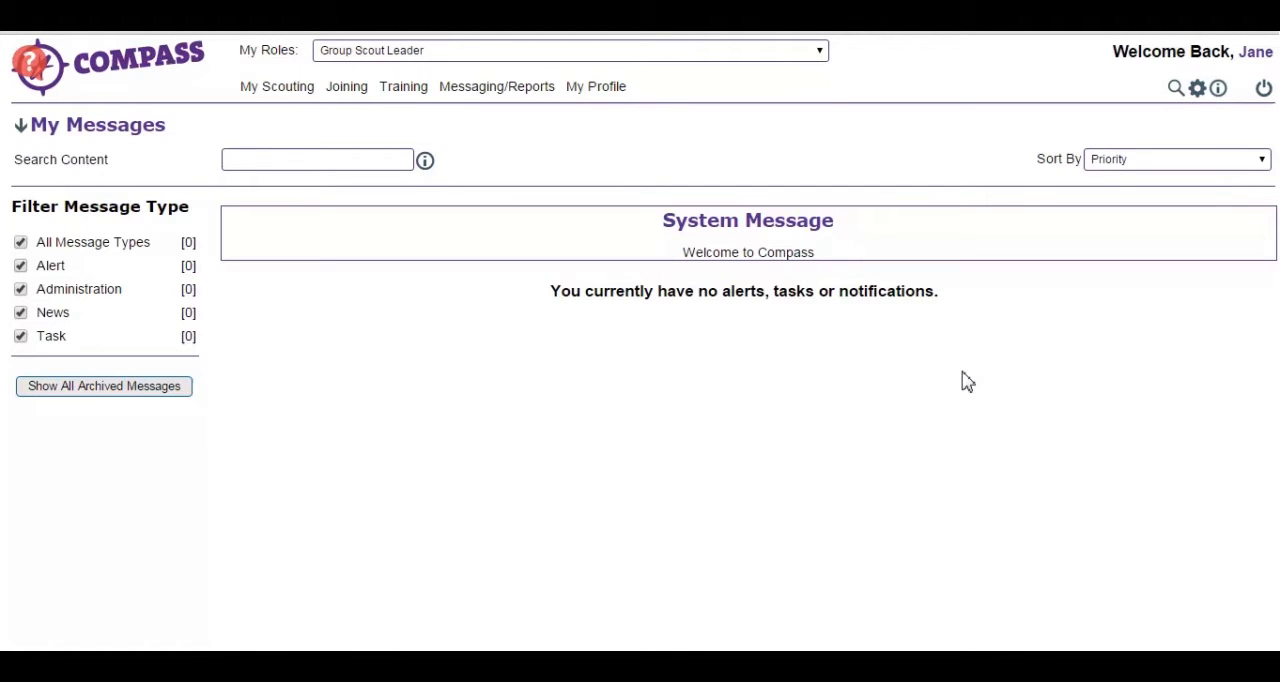
- Switch the active role to District Appointments Secretary and open the member's profile by searching for their membership number
{"action": "left_click", "coordinate": [818, 60]}
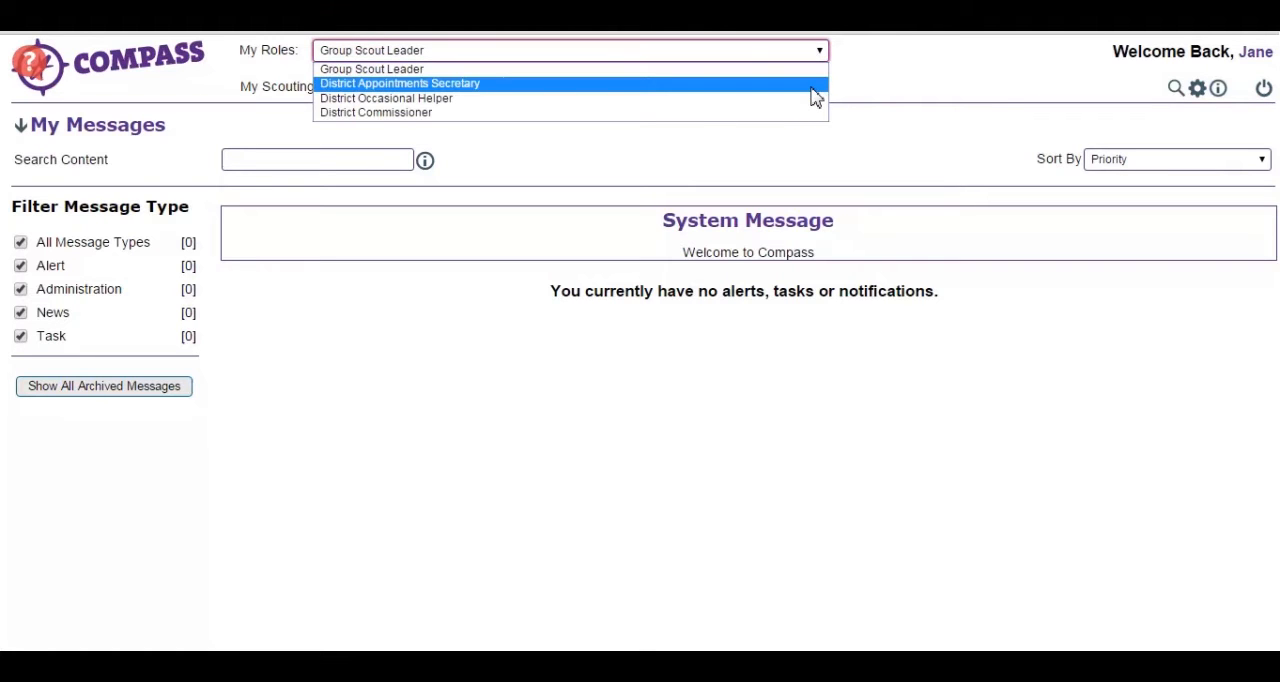
{"action": "left_click", "coordinate": [815, 84]}
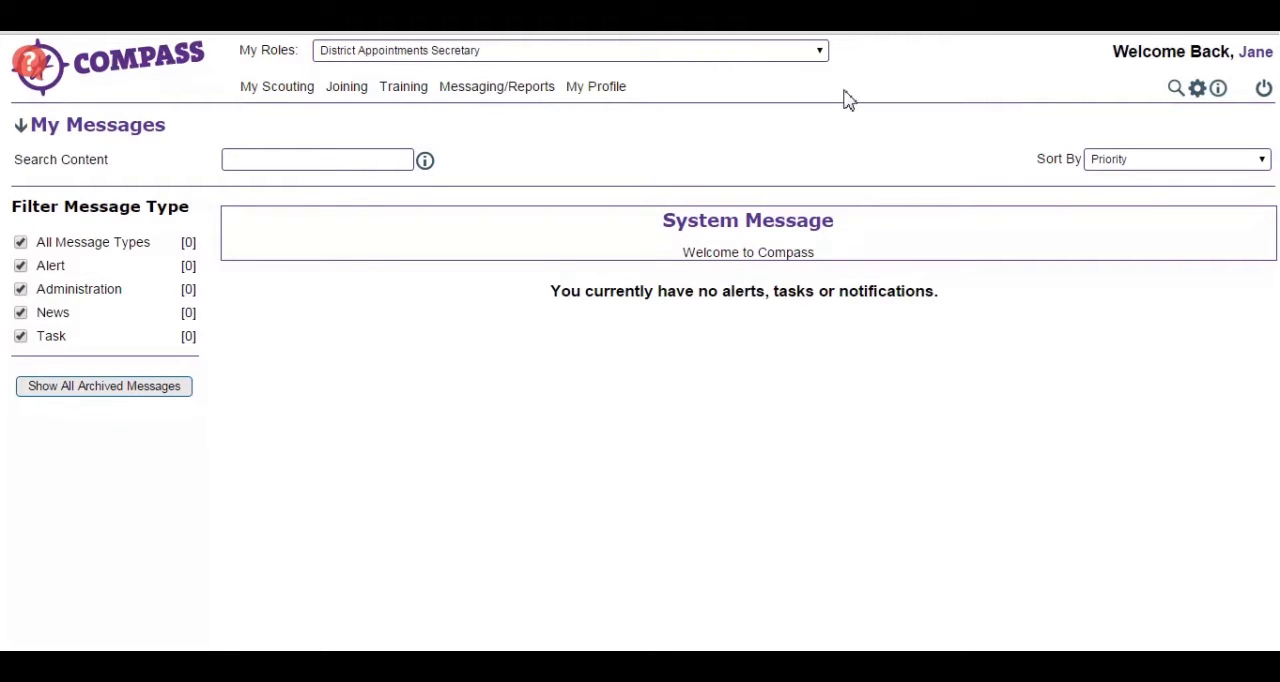
{"action": "left_click", "coordinate": [1178, 92]}
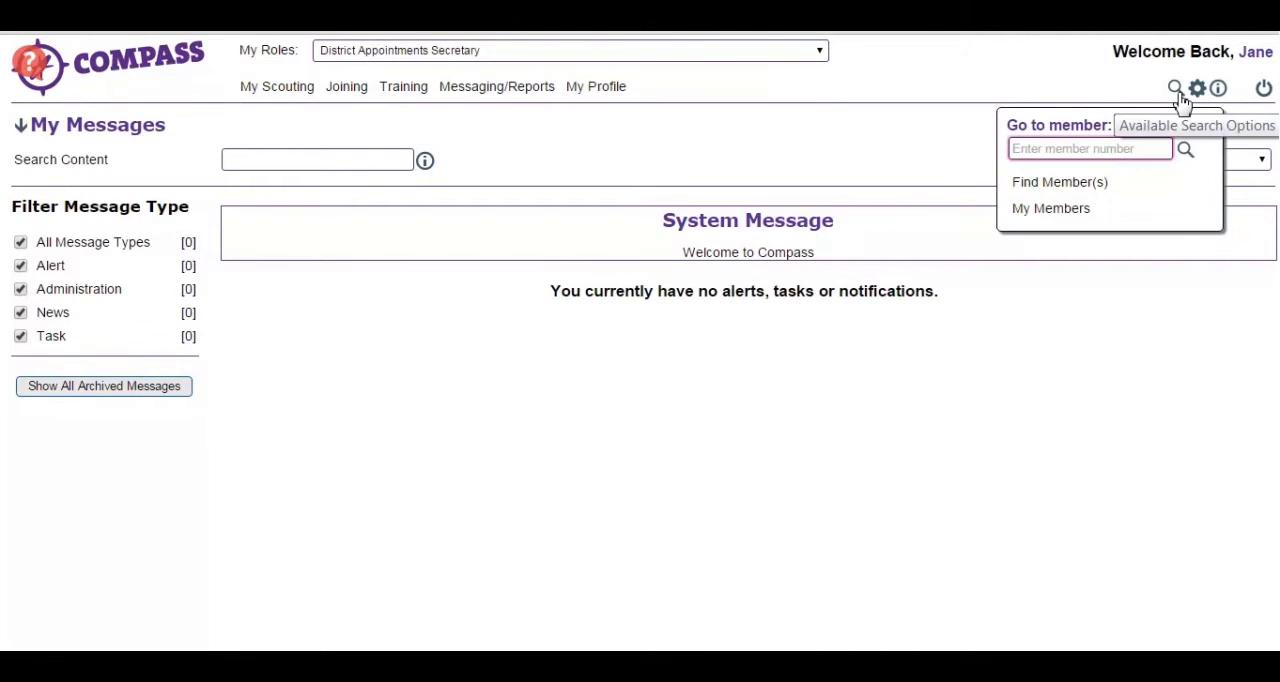
{"action": "type", "text": "117"}
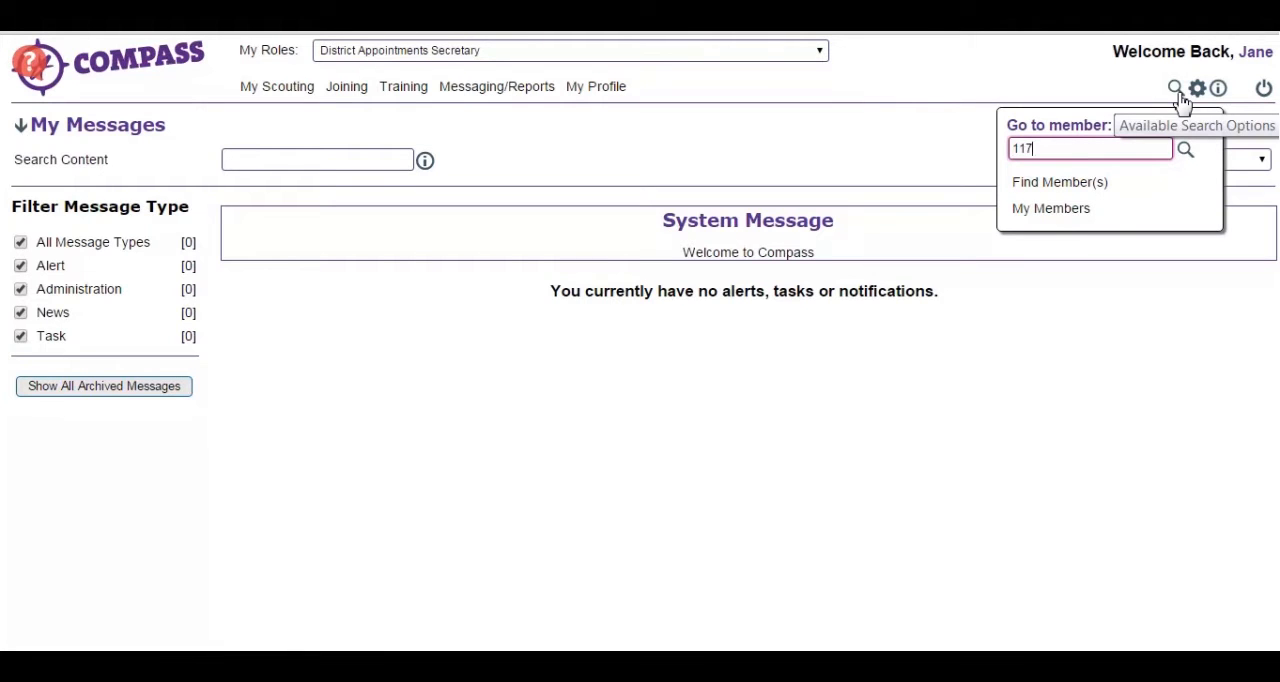
{"action": "type", "text": "98015"}
{"action": "key", "text": "Return"}
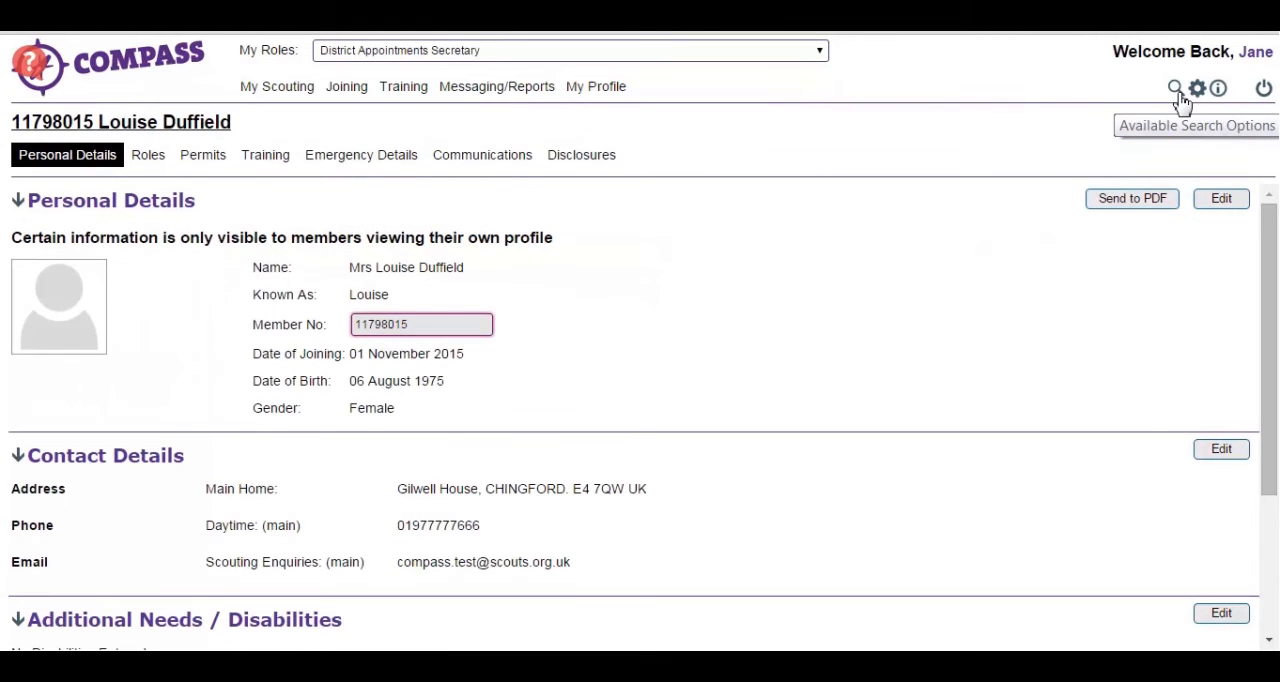
- Open the member's pre-provisional Assistant Group Scout Leader role for editing and review its role details
{"action": "left_click", "coordinate": [150, 158]}
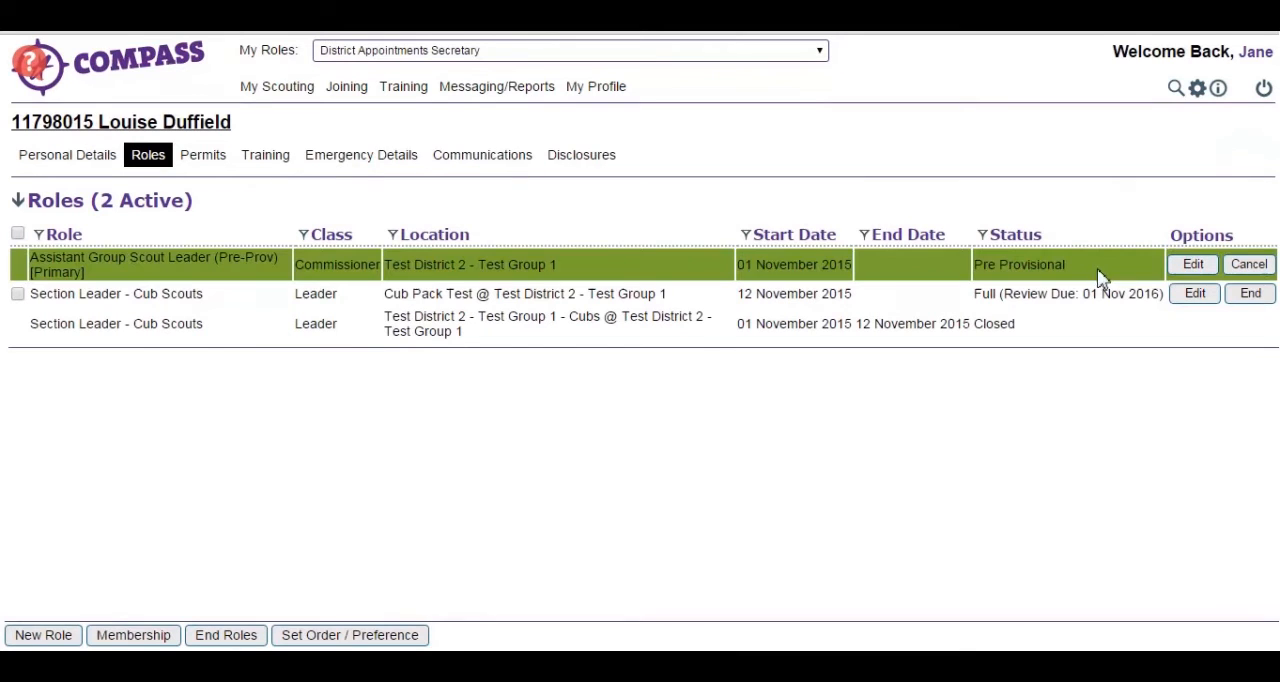
{"action": "left_click", "coordinate": [1208, 265]}
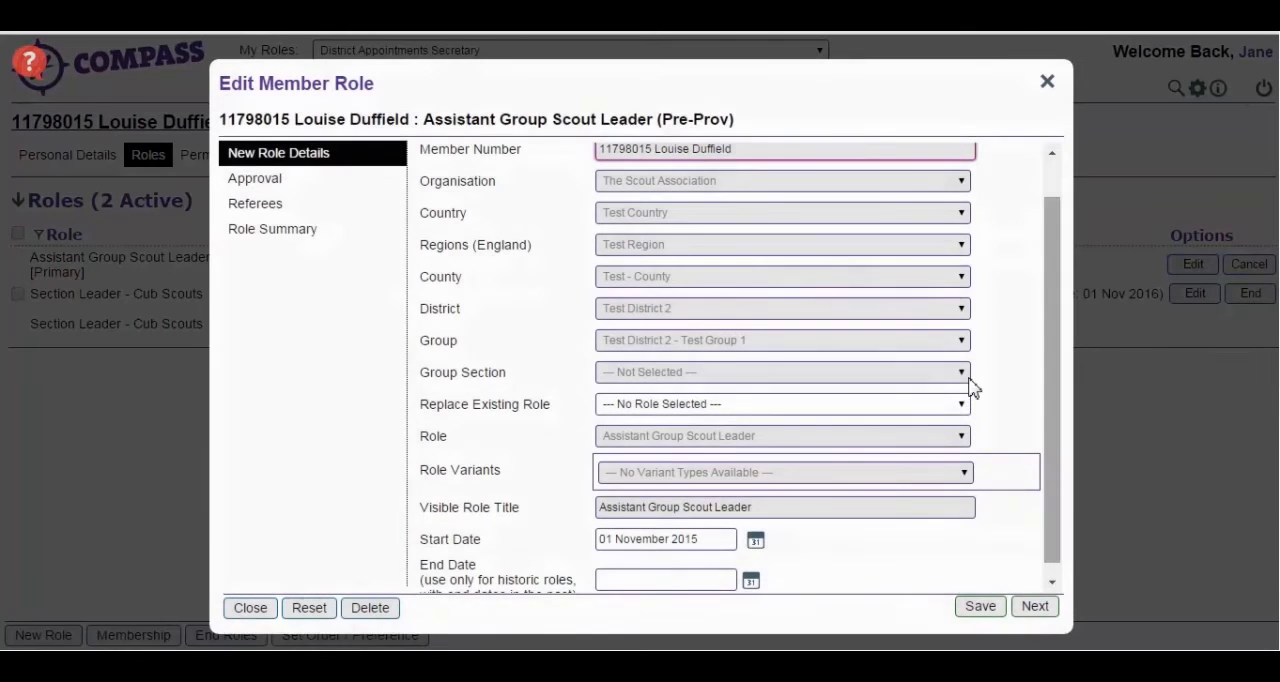
{"action": "left_click_drag", "start_coordinate": [1050, 363], "coordinate": [1060, 322]}
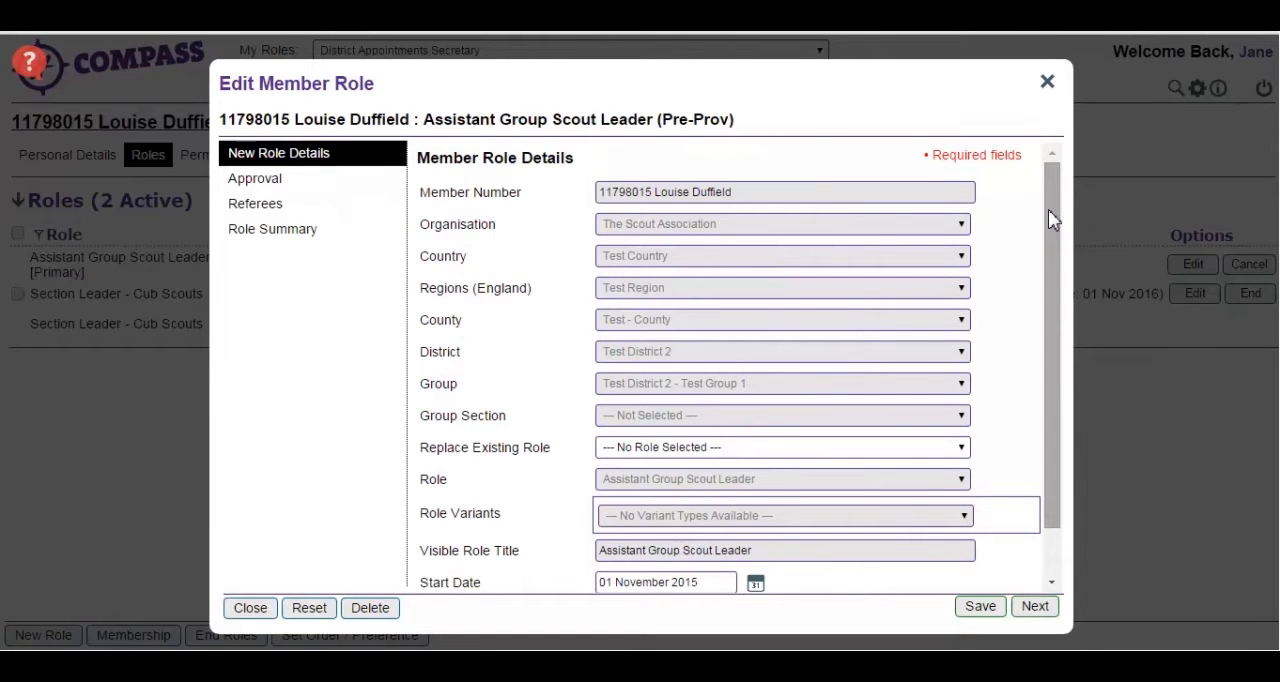
{"action": "left_click_drag", "start_coordinate": [1048, 209], "coordinate": [1050, 271]}
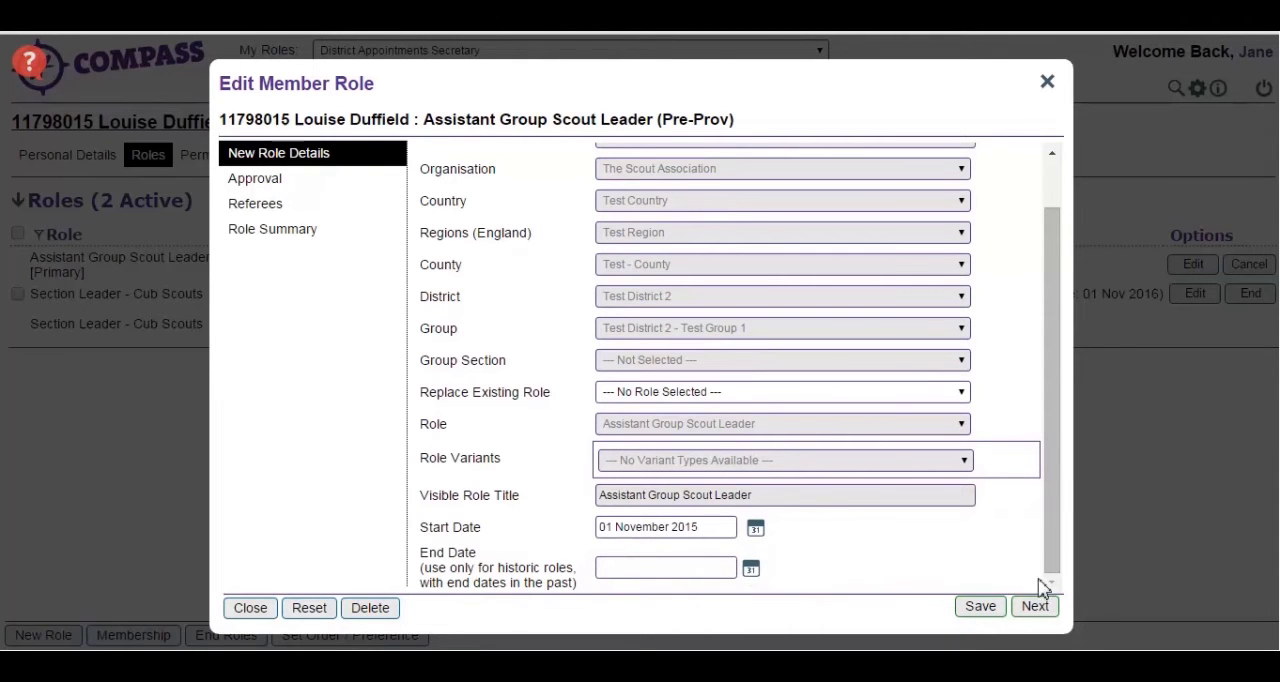
- In the role's approval details, select the Test Group 1 Group Scout Leader as line manager and set the review date to 01 November 2020
{"action": "left_click", "coordinate": [1039, 610]}
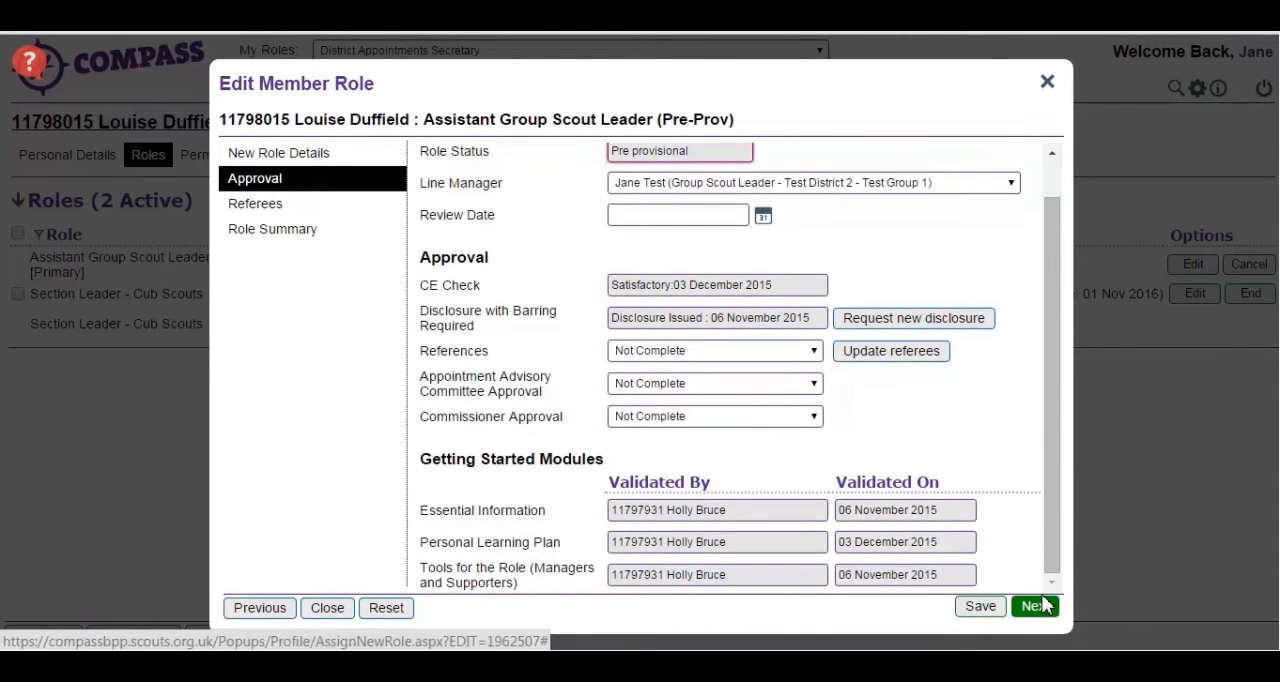
{"action": "left_click_drag", "start_coordinate": [1051, 571], "coordinate": [1058, 527]}
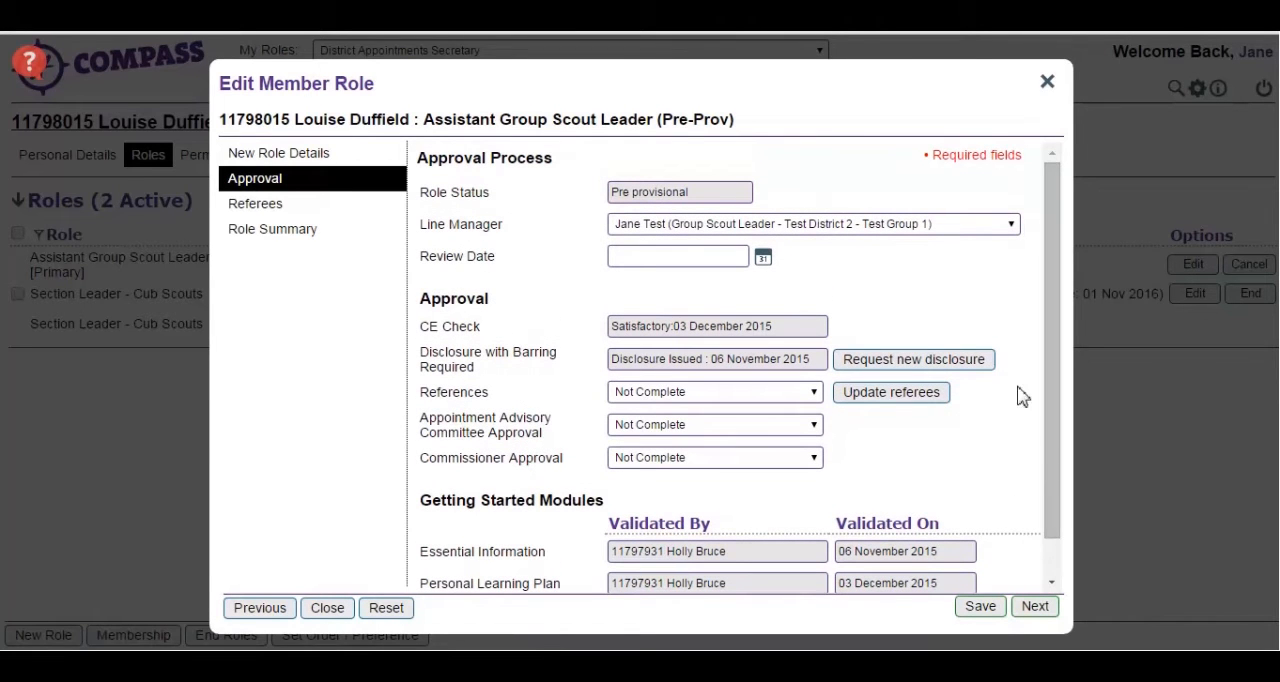
{"action": "left_click", "coordinate": [1005, 226]}
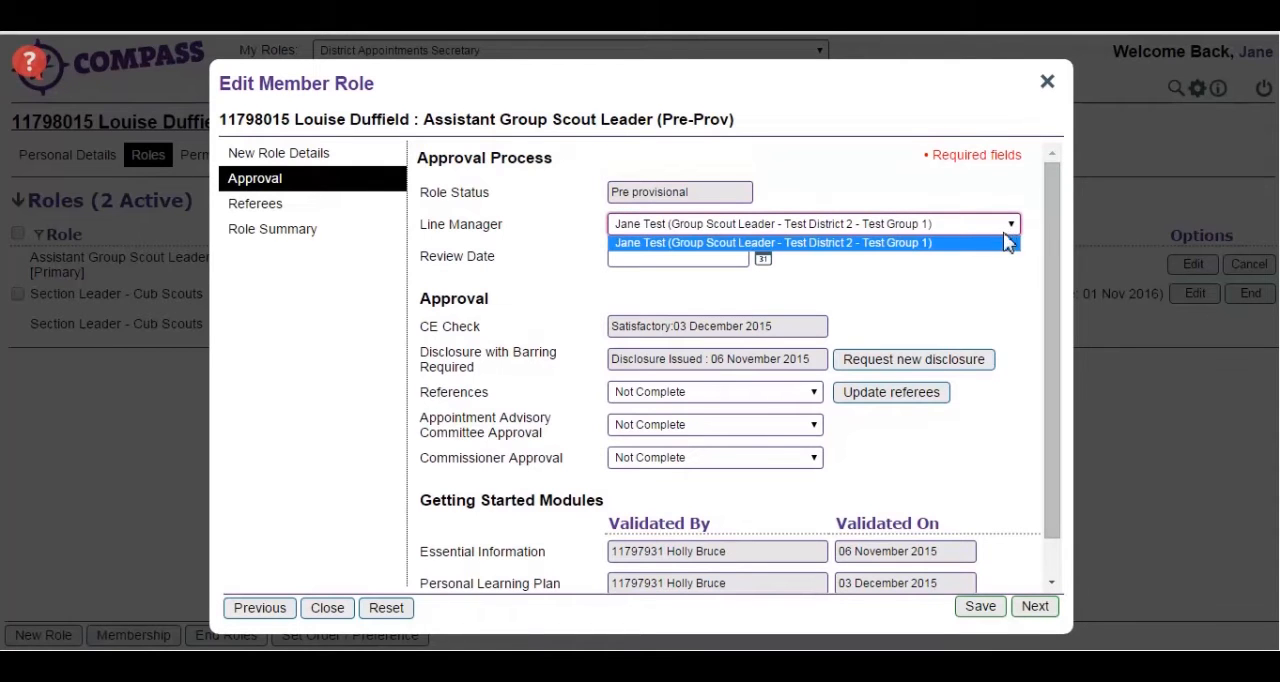
{"action": "left_click", "coordinate": [1003, 241]}
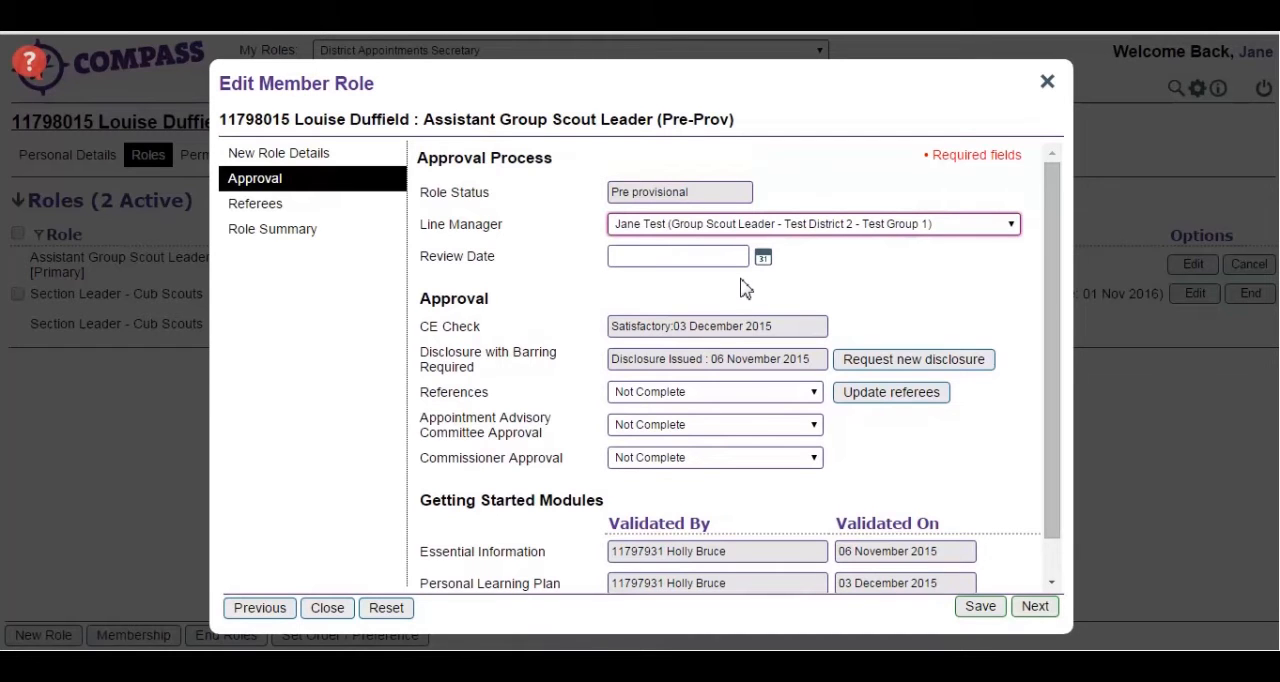
{"action": "left_click", "coordinate": [699, 257]}
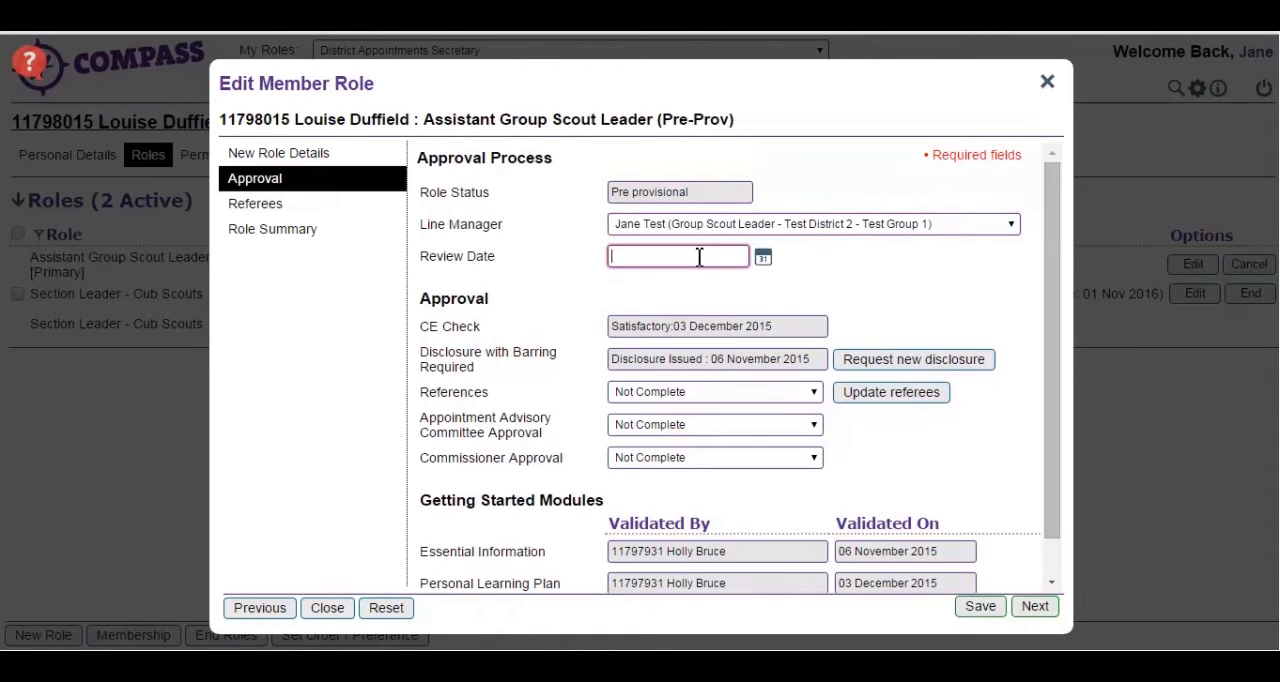
{"action": "type", "text": "01/11/2020"}
{"action": "left_click", "coordinate": [935, 316]}
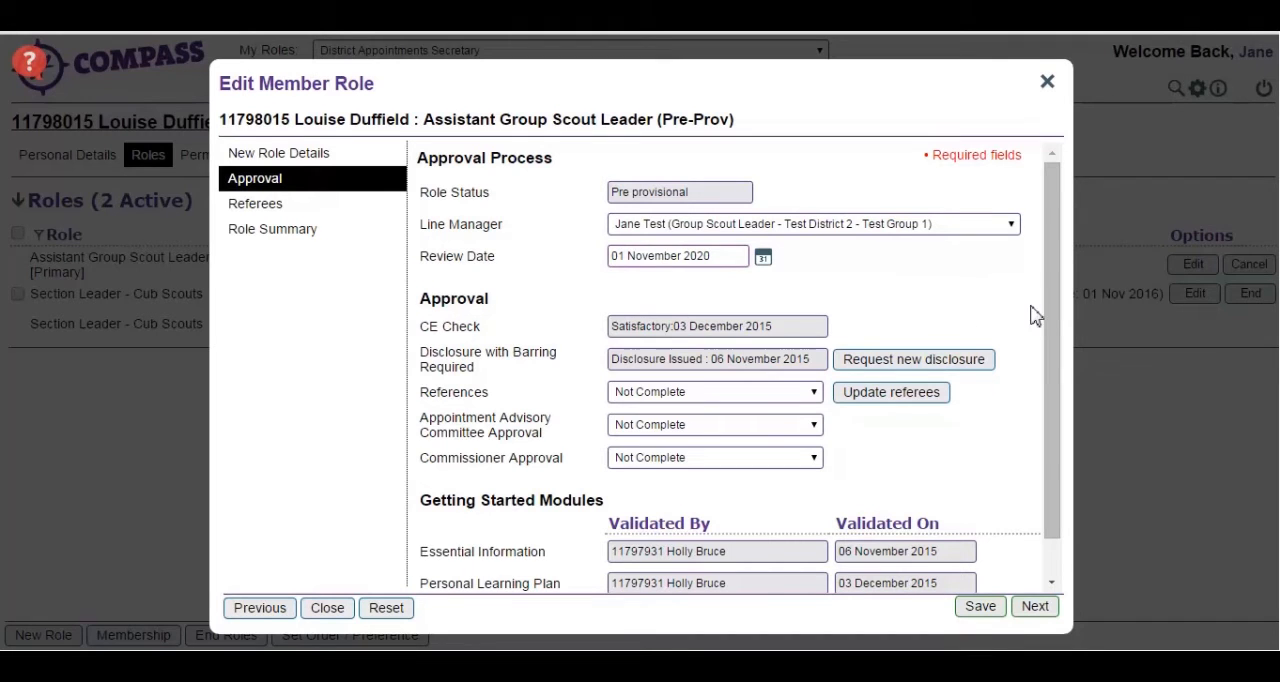
- Set both the Appointment Advisory Committee Approval and the Commissioner Approval to Satisfactory
{"action": "left_click_drag", "start_coordinate": [1049, 309], "coordinate": [1048, 374]}
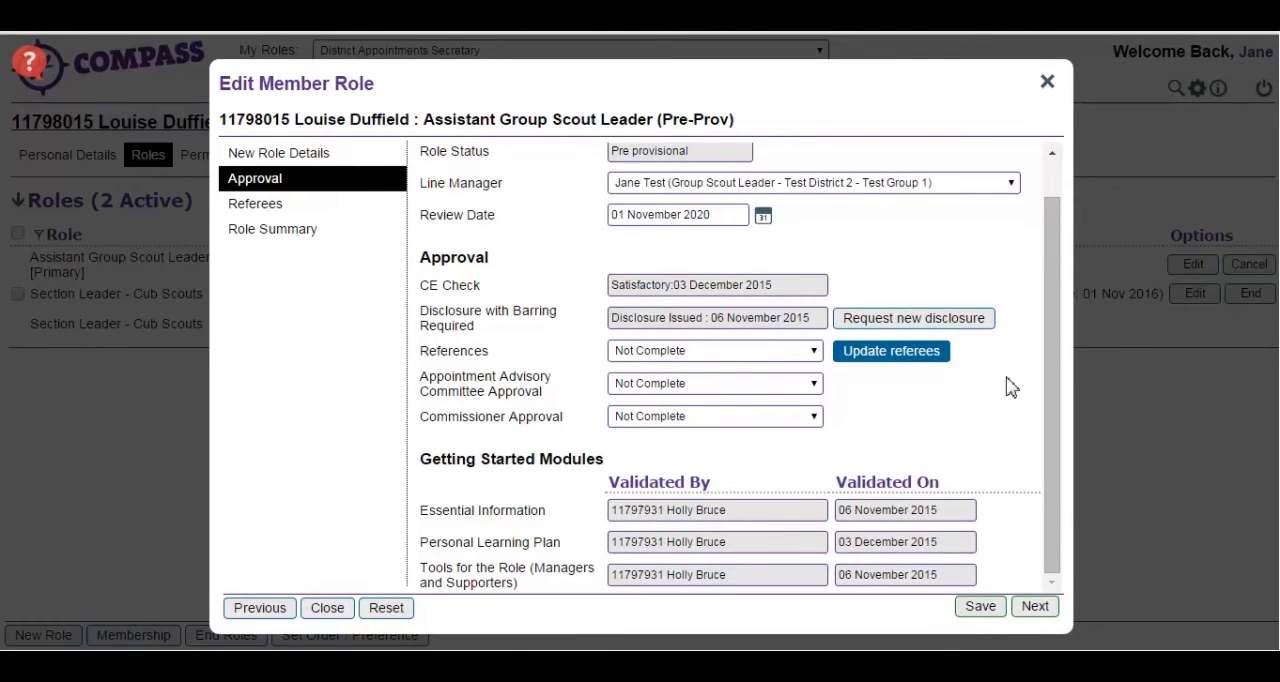
{"action": "left_click", "coordinate": [806, 386]}
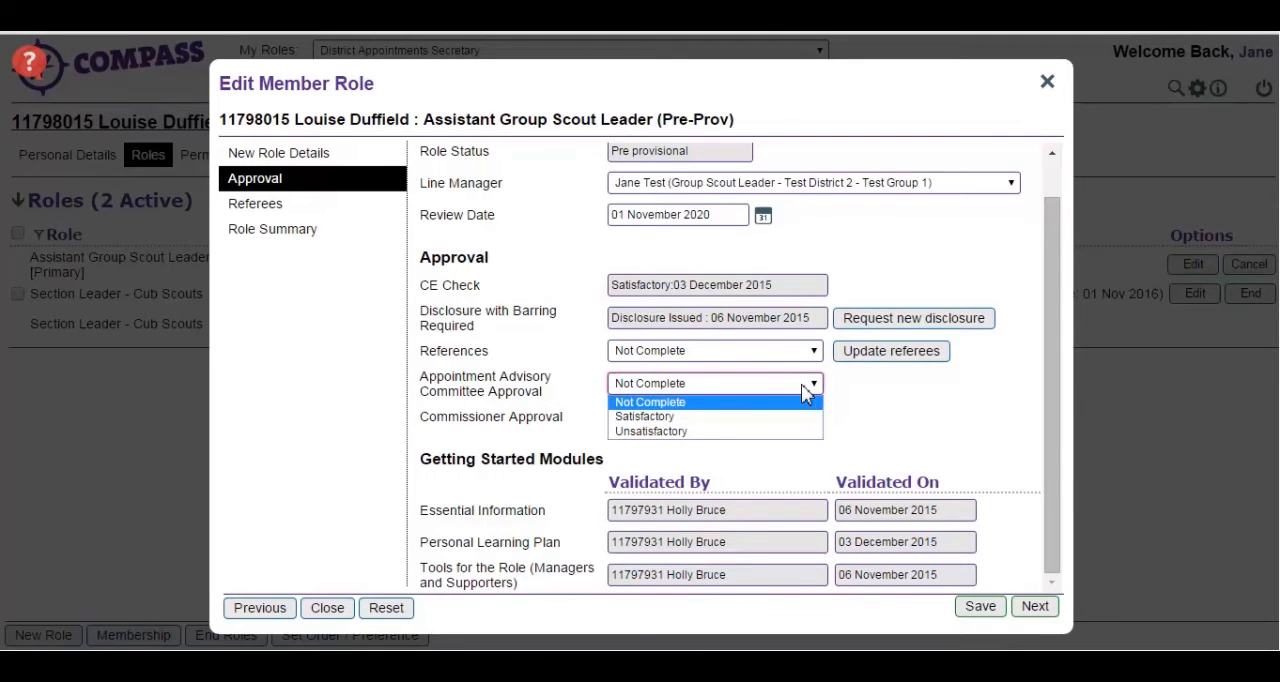
{"action": "left_click", "coordinate": [803, 416]}
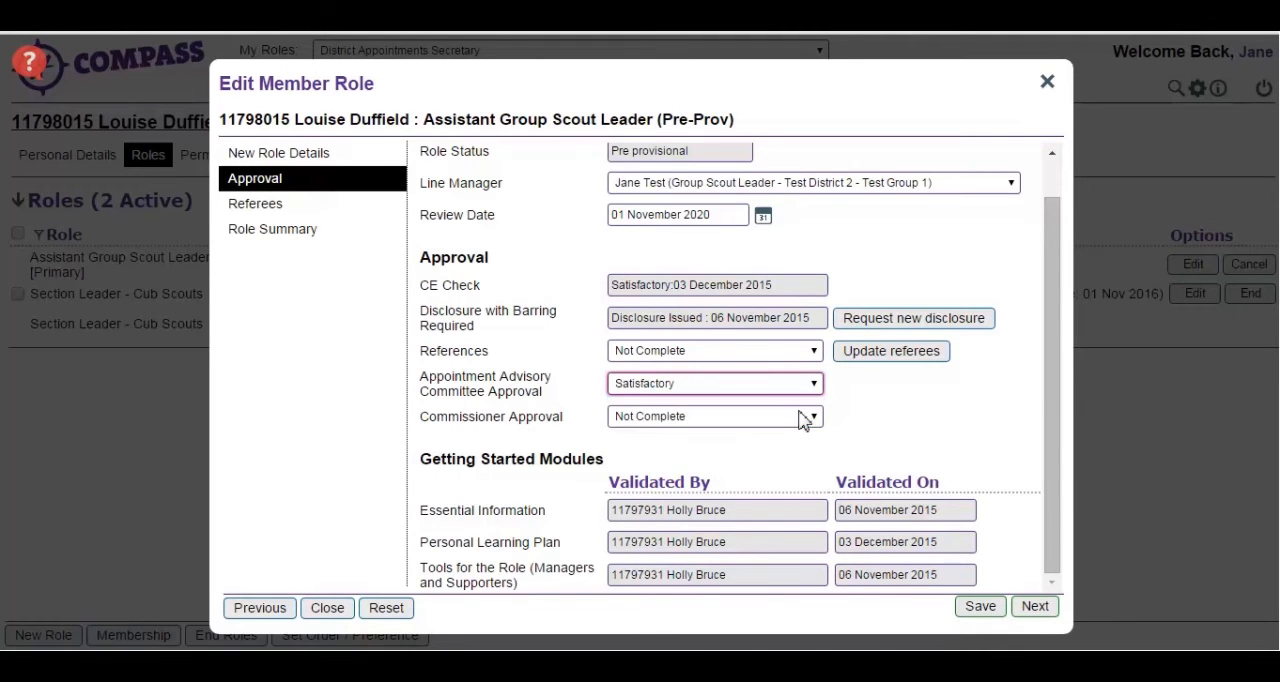
{"action": "left_click", "coordinate": [805, 419]}
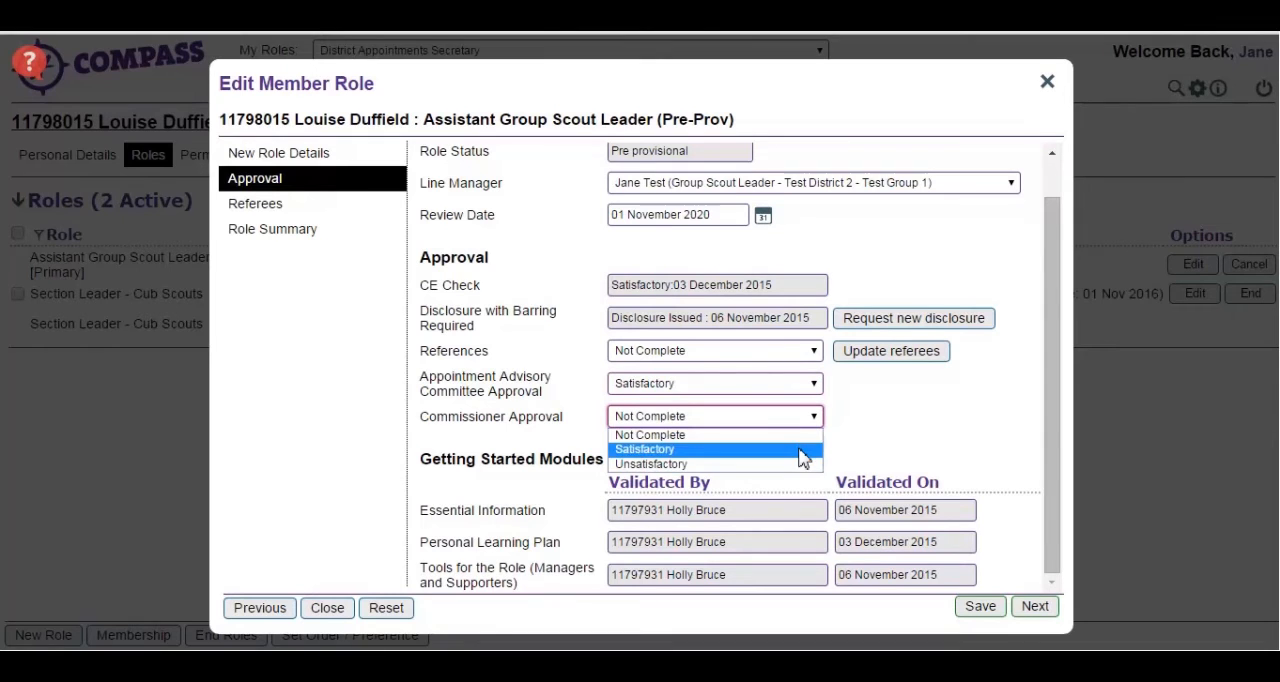
{"action": "left_click", "coordinate": [803, 452]}
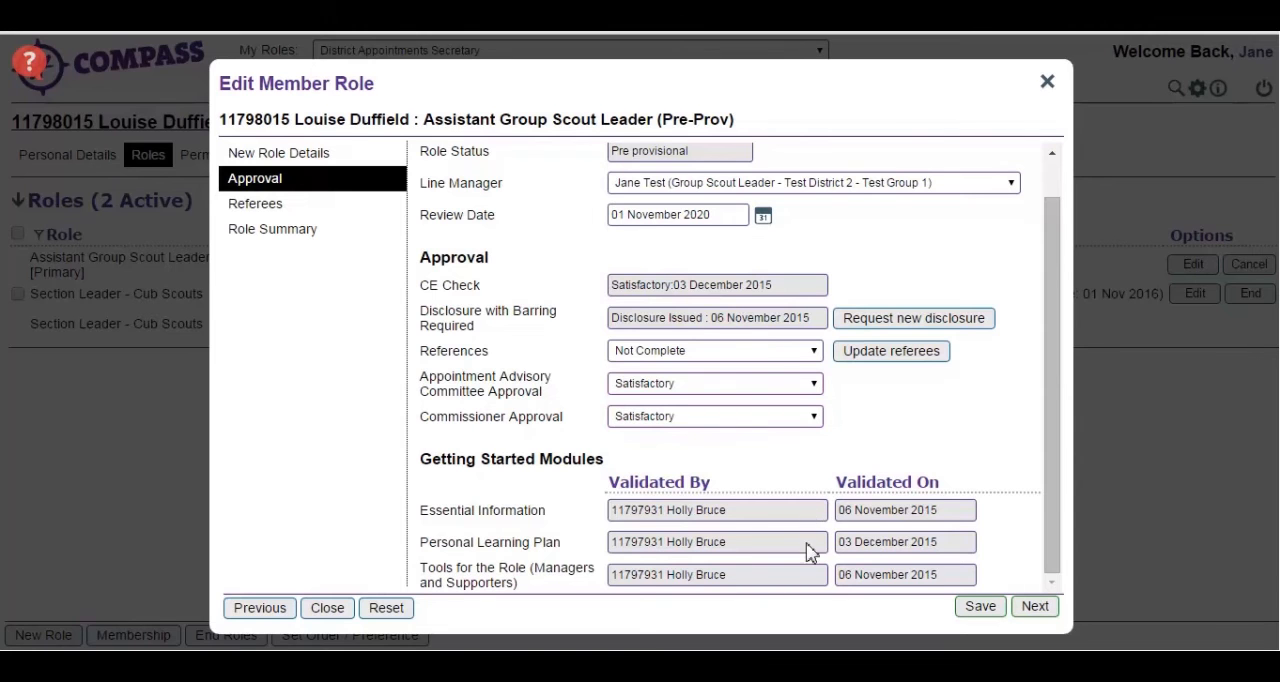
- Enter Referee 1's full name and email address in the role's referee details, with a respond-by date of 01 January 2016
{"action": "left_click", "coordinate": [1036, 607]}
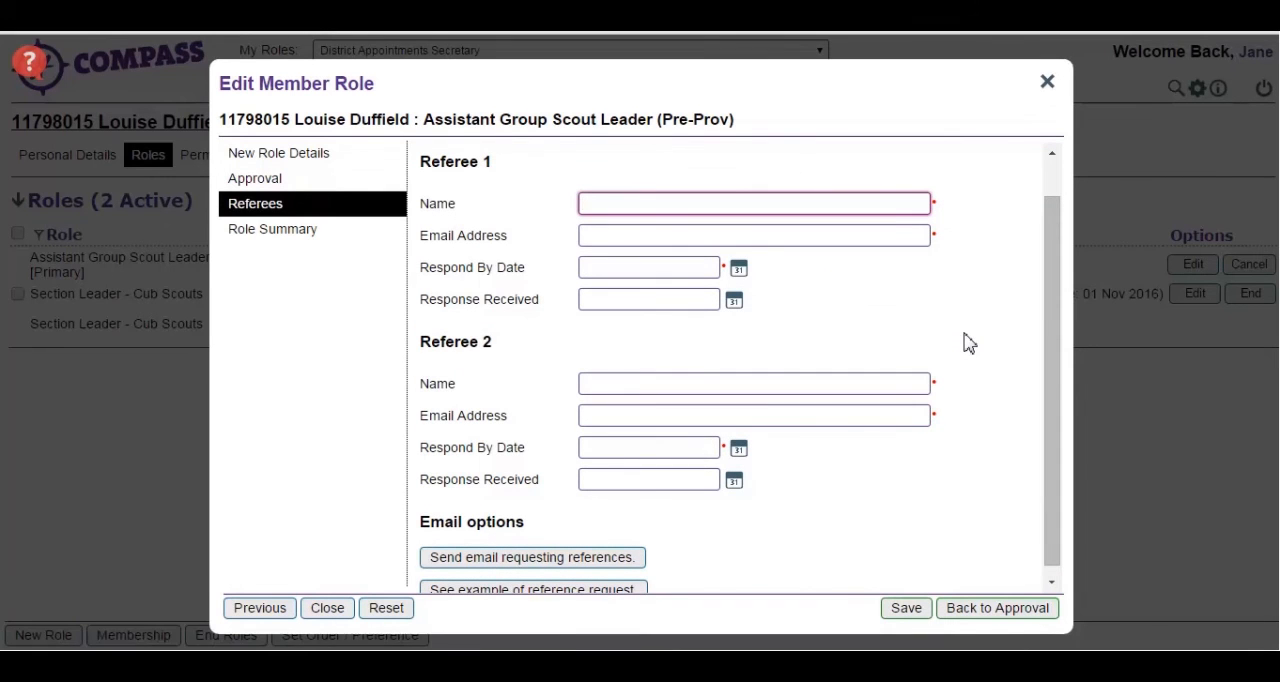
{"action": "type", "text": "john Test"}
{"action": "left_click", "coordinate": [803, 235]}
{"action": "type", "text": "john."}
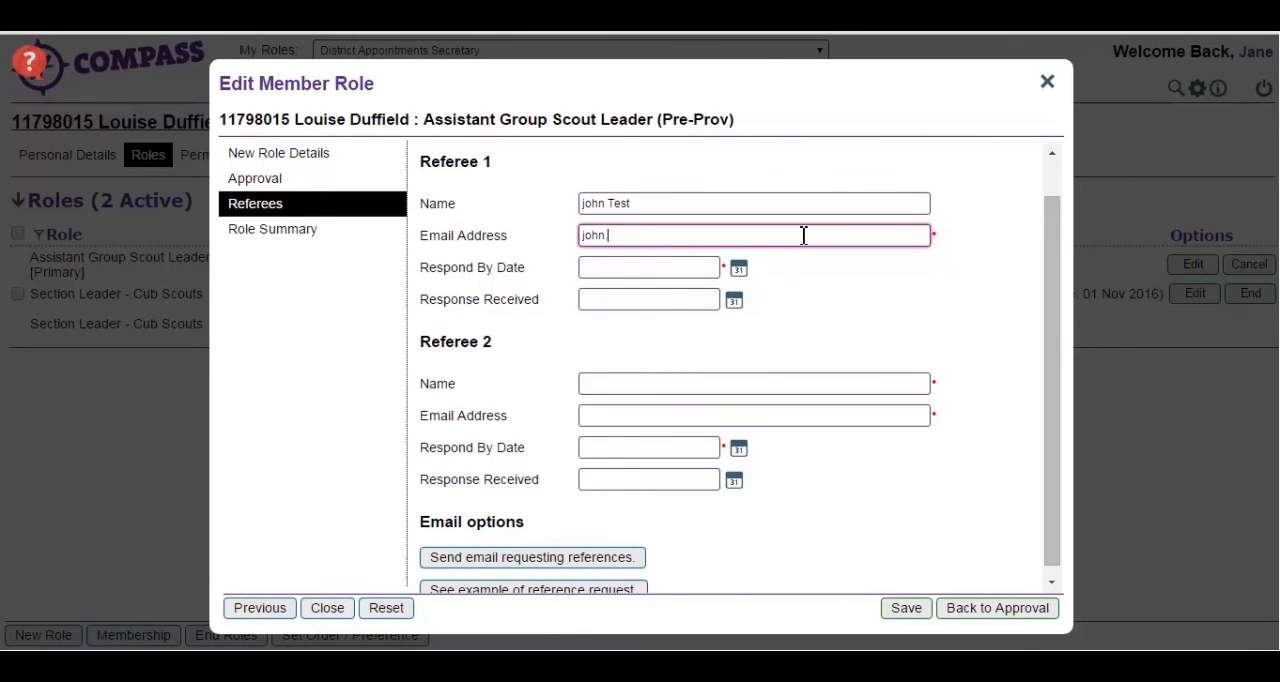
{"action": "type", "text": "test@test.org.uk"}
{"action": "left_click", "coordinate": [678, 270]}
{"action": "type", "text": "01/01/2016"}
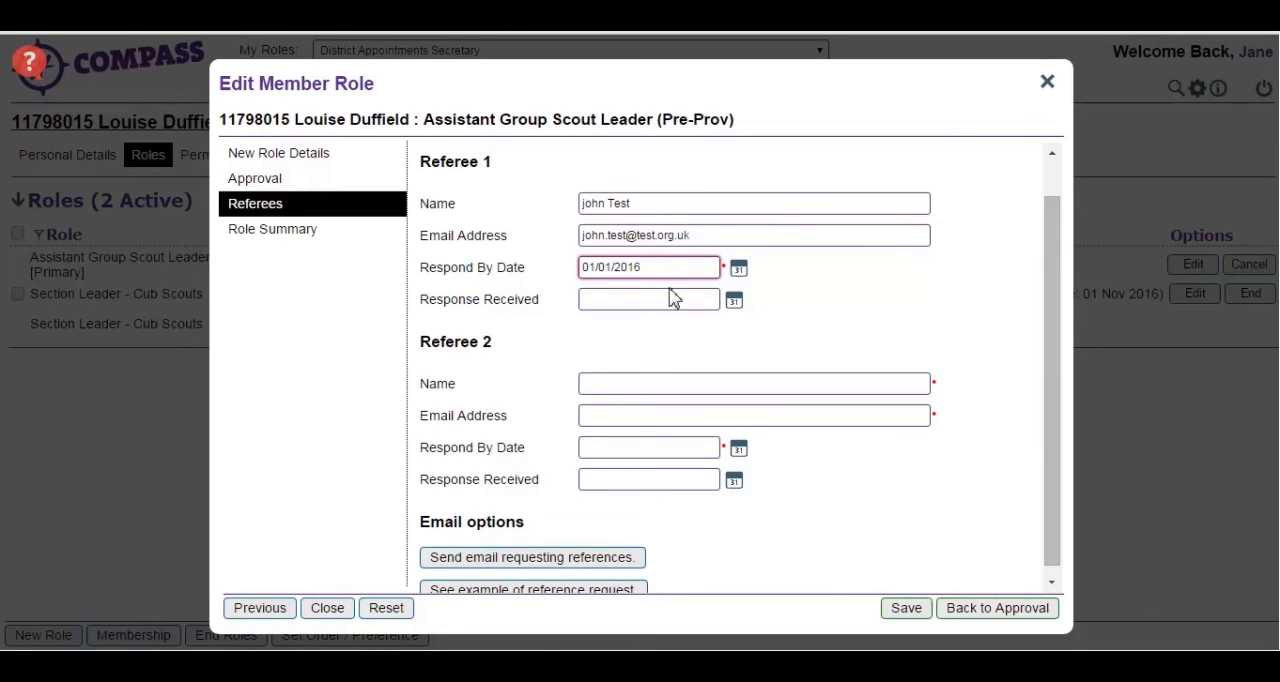
- Enter Referee 2's full name and email address, with a respond-by date of 01 January 2016
{"action": "left_click", "coordinate": [675, 380]}
{"action": "type", "text": "Jane Test"}
{"action": "left_click", "coordinate": [675, 411]}
{"action": "type", "text": "jane"}
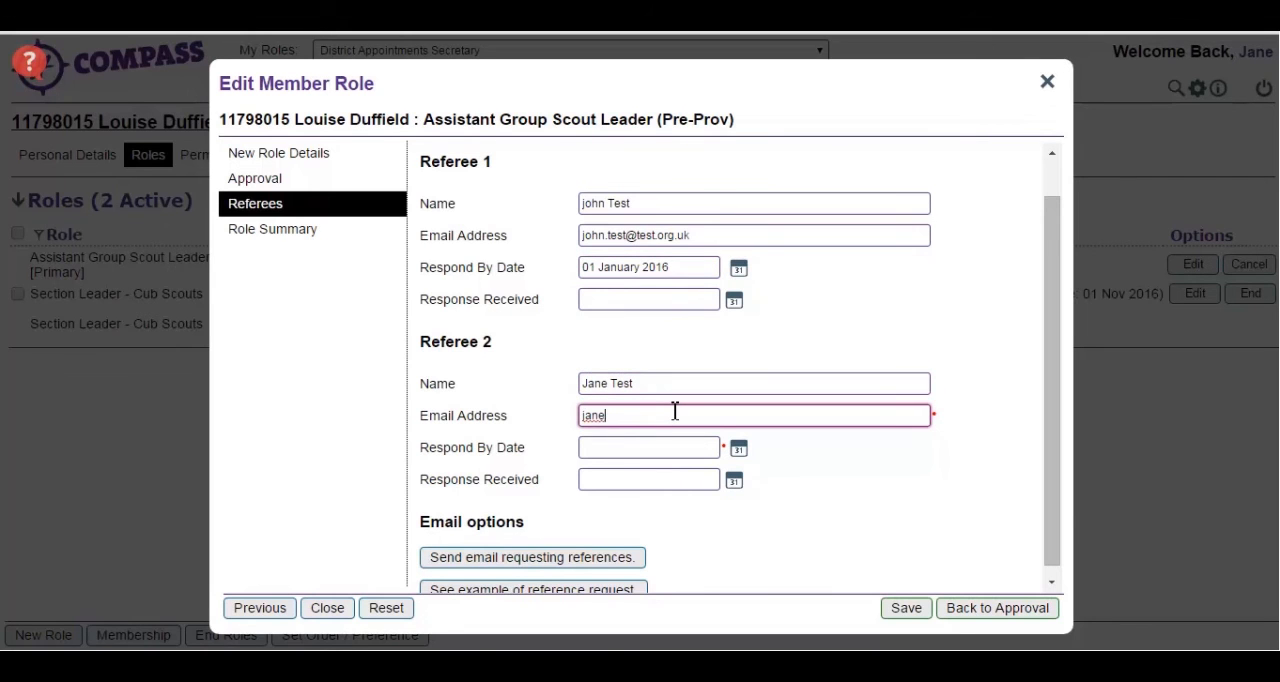
{"action": "type", "text": ".test@test.org.uk"}
{"action": "left_click", "coordinate": [652, 461]}
{"action": "type", "text": "01"}
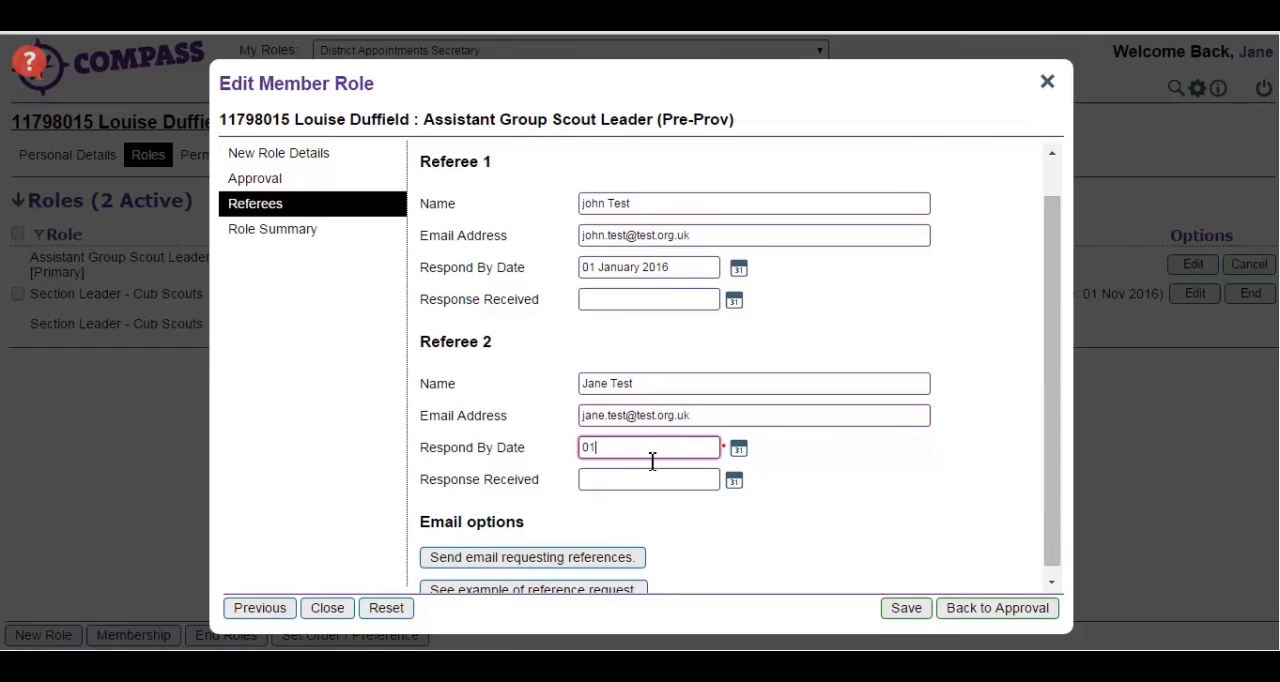
{"action": "type", "text": "/01/2016"}
{"action": "left_click", "coordinate": [866, 472]}
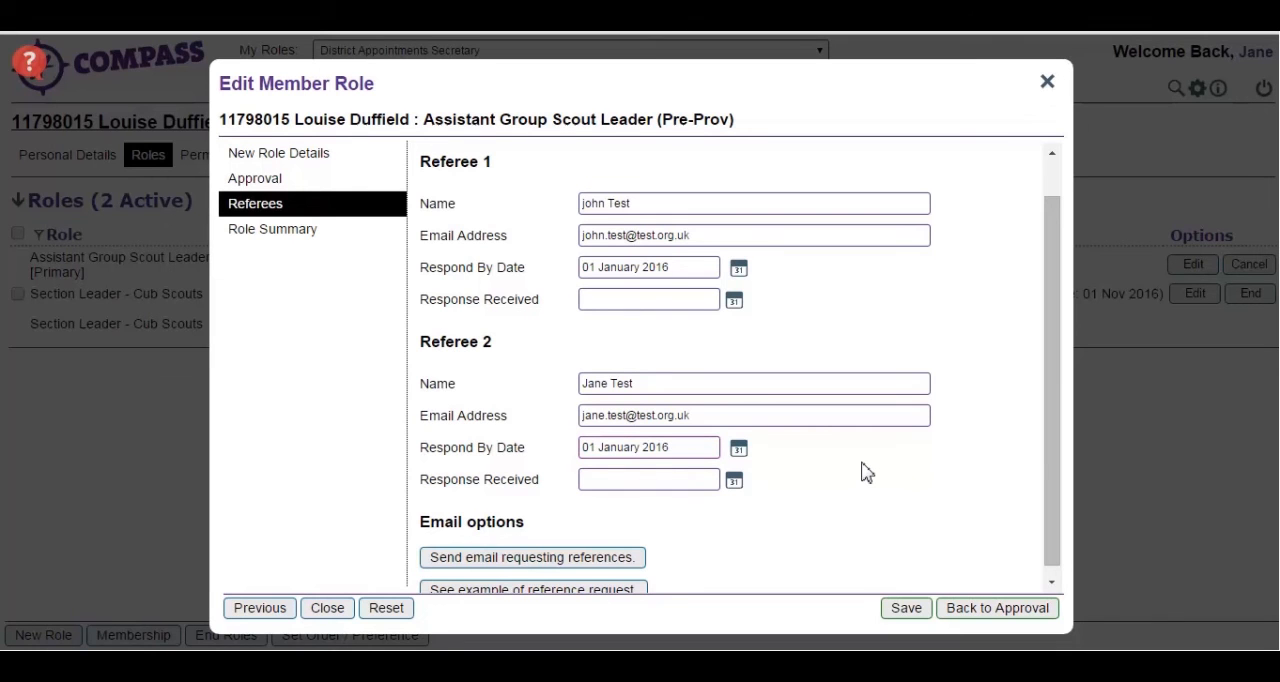
- Preview the example reference request email and close the preview
{"action": "left_click_drag", "start_coordinate": [1051, 442], "coordinate": [1052, 451]}
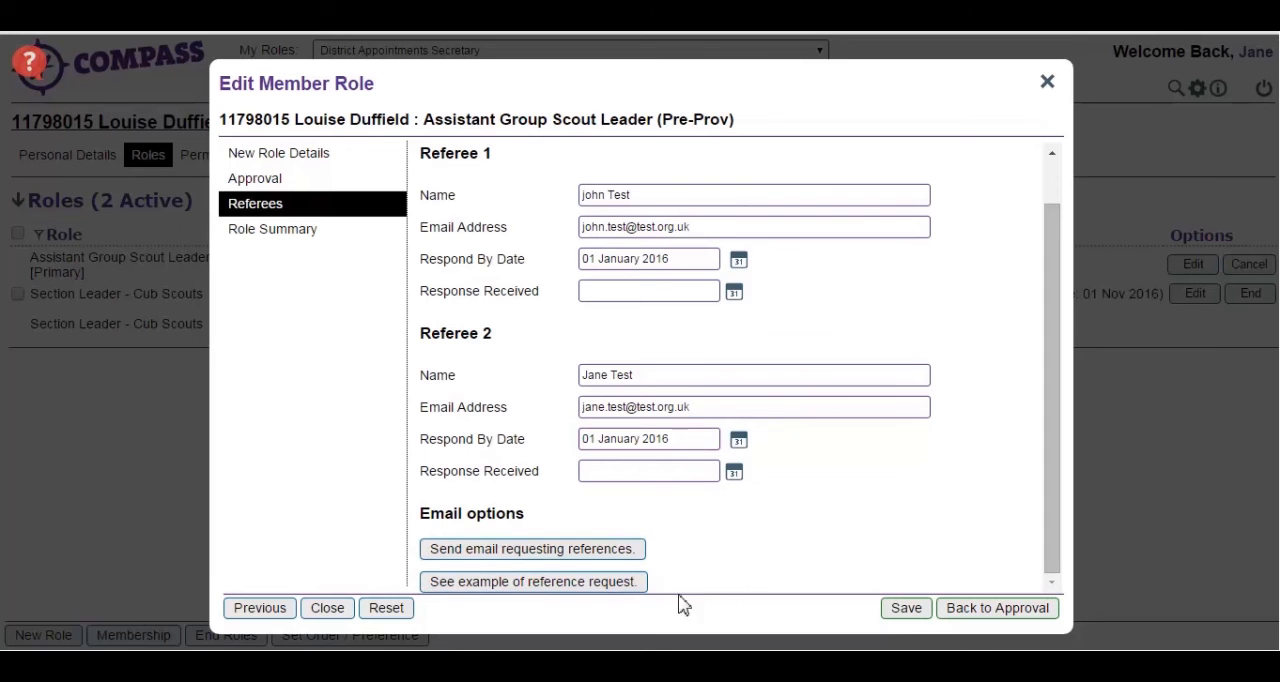
{"action": "left_click", "coordinate": [606, 582]}
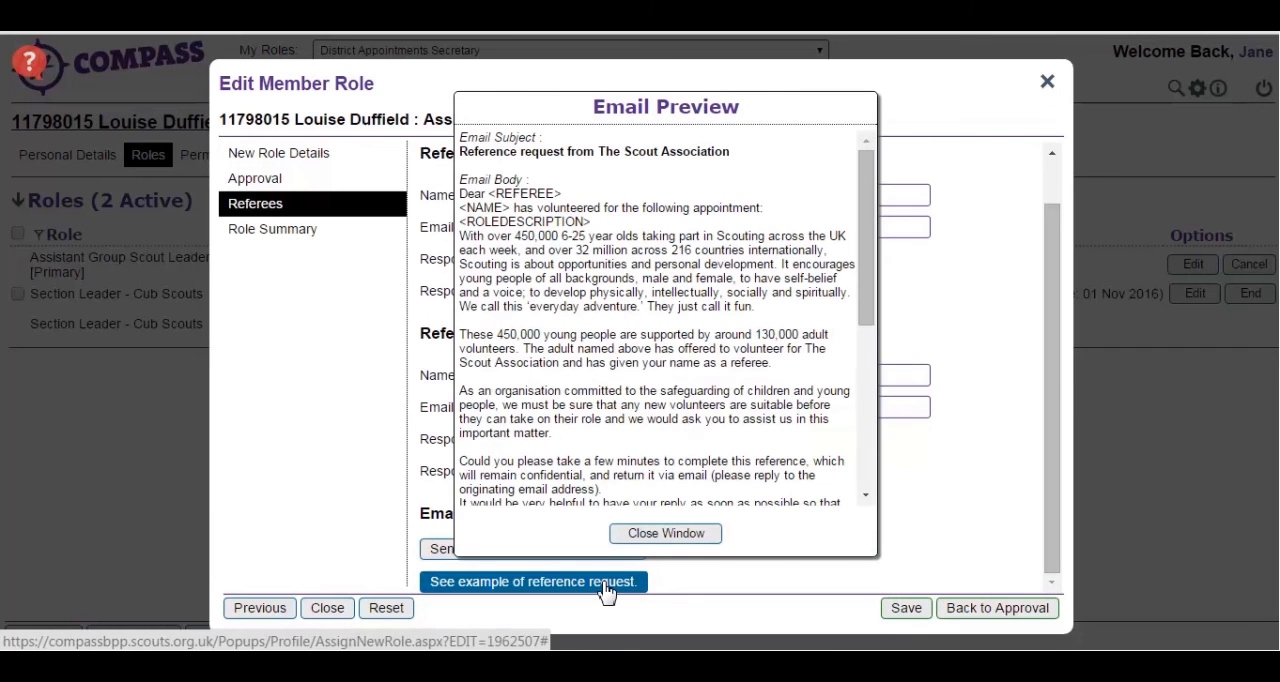
{"action": "left_click", "coordinate": [652, 536]}
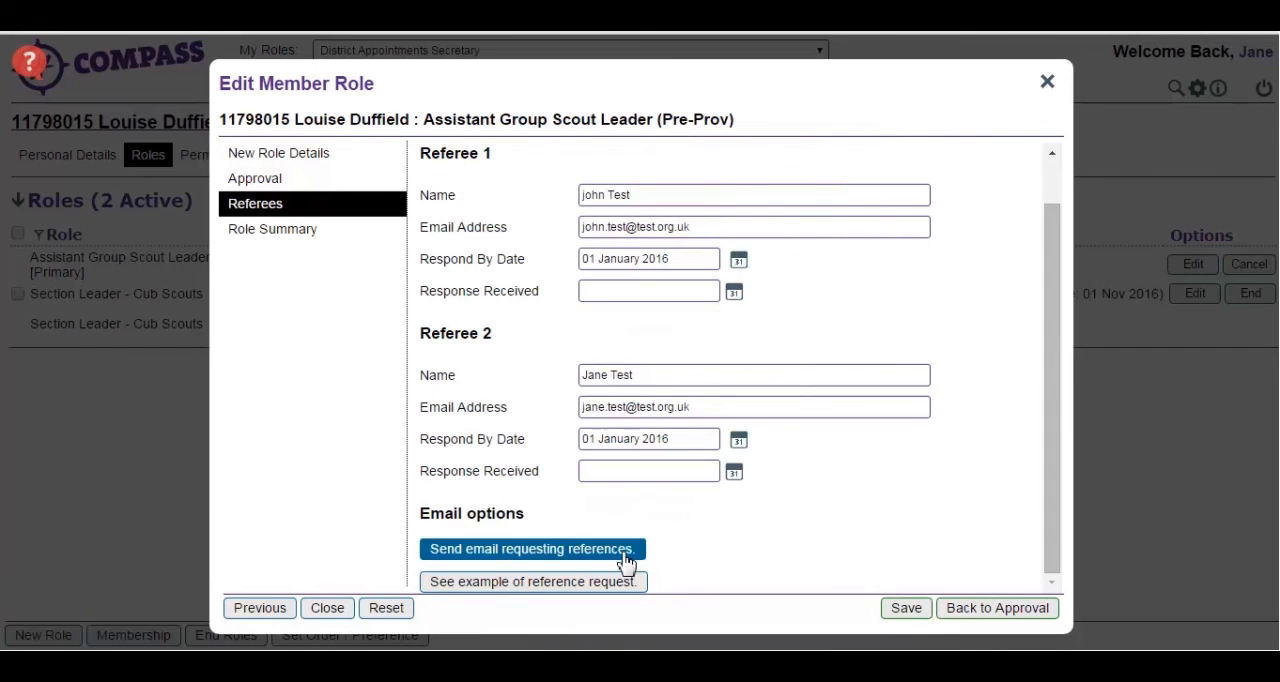
- Request reference emails for both referees and save the role changes
{"action": "left_click", "coordinate": [625, 554]}
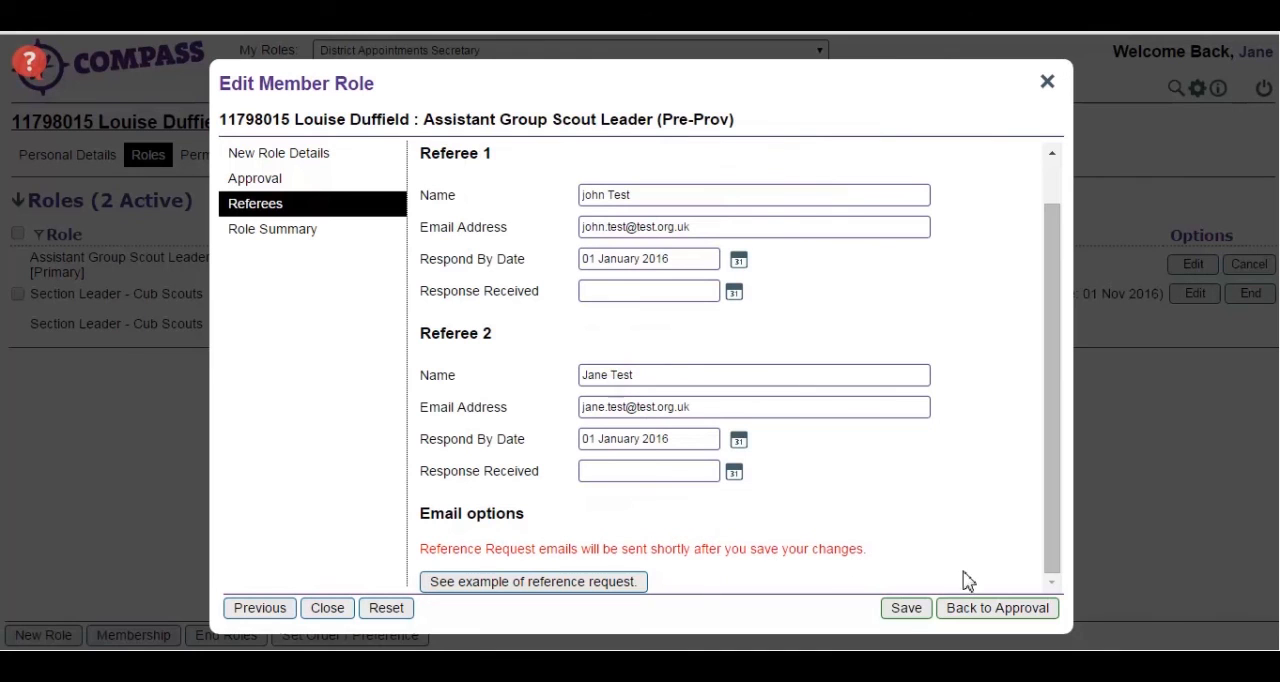
{"action": "left_click", "coordinate": [906, 608]}
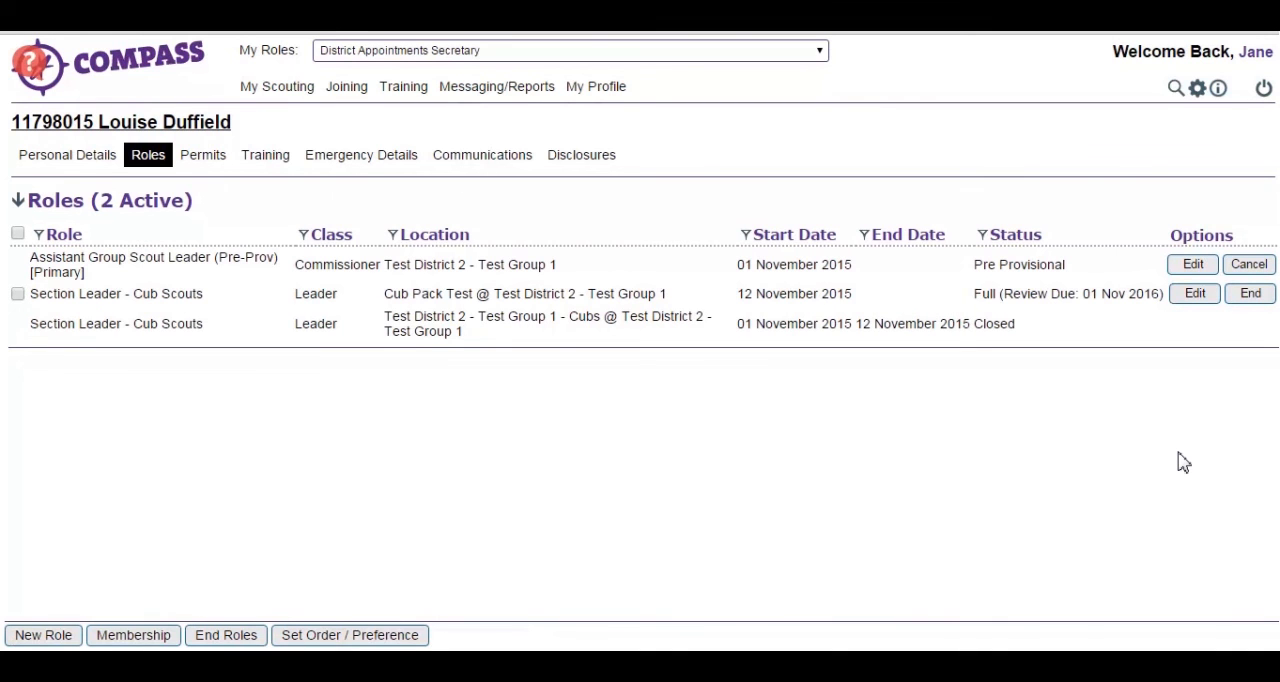
- Reopen the pre-provisional Assistant Group Scout Leader role and set the response received date to 15 December 2015 for both referees
{"action": "left_click", "coordinate": [1193, 268]}
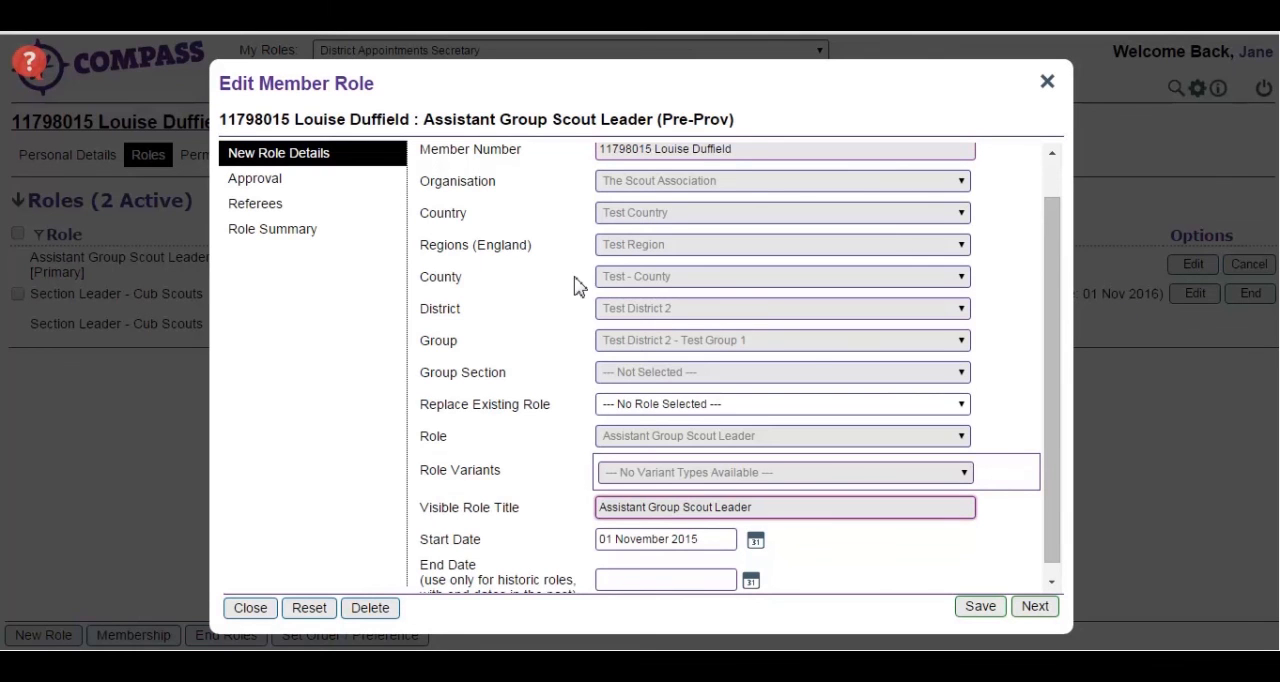
{"action": "left_click", "coordinate": [337, 207]}
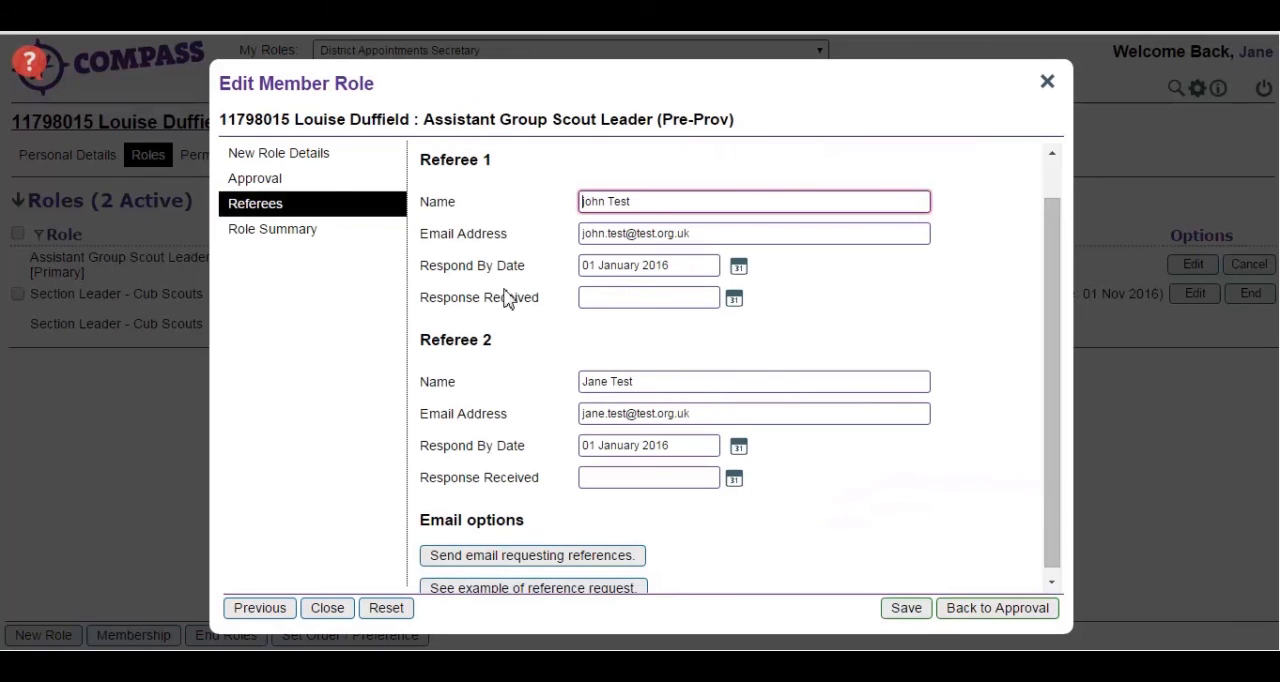
{"action": "left_click", "coordinate": [602, 300]}
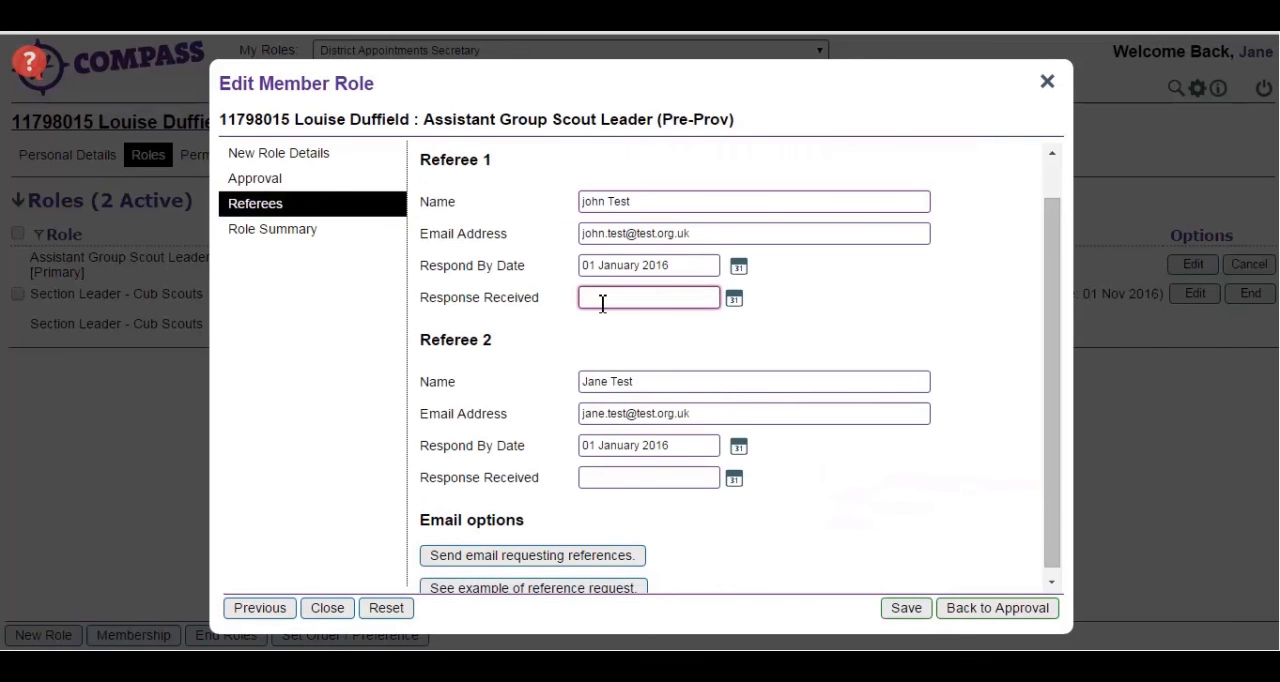
{"action": "type", "text": "15/12/2015"}
{"action": "left_click", "coordinate": [640, 477]}
{"action": "type", "text": "15/12/2015"}
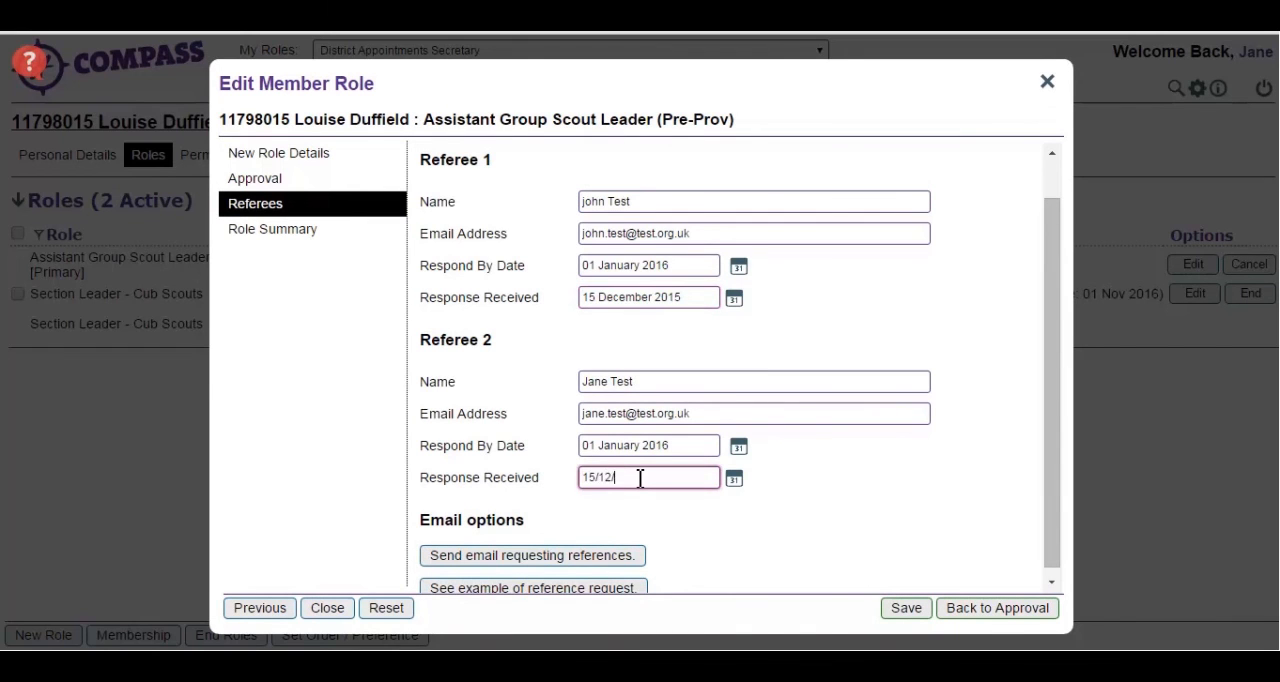
- Set the role's References approval status to References Satisfactory and save the role
{"action": "left_click", "coordinate": [965, 609]}
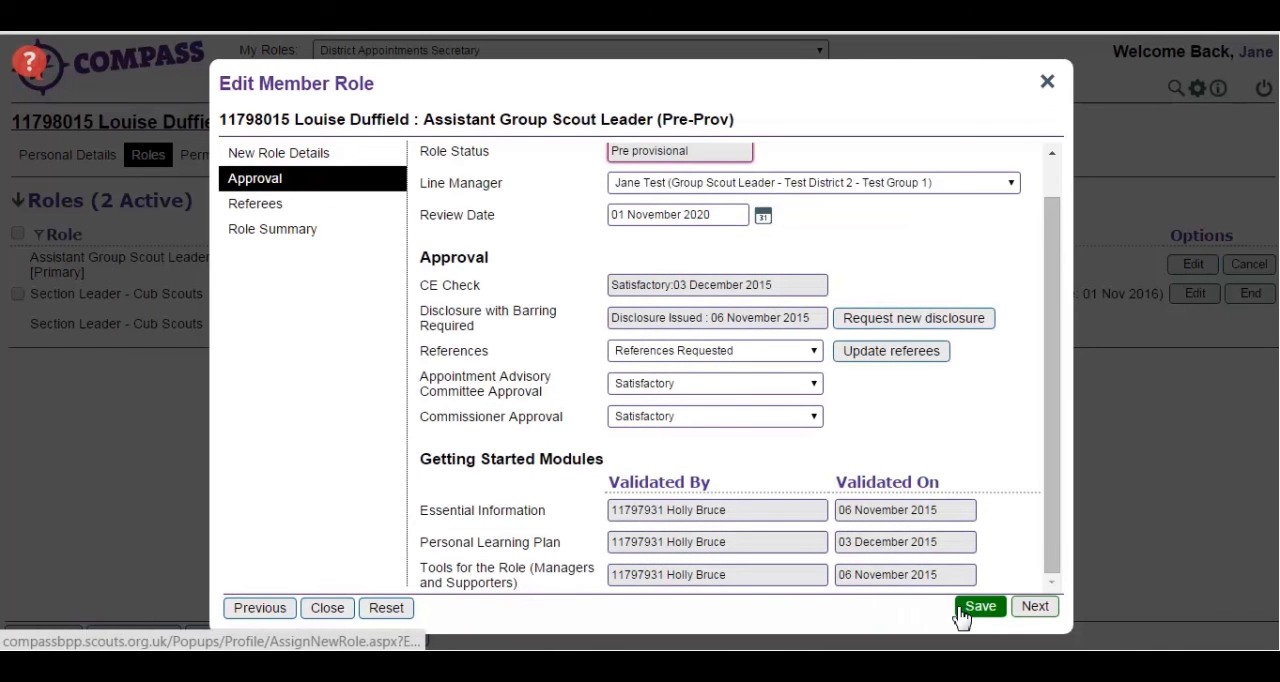
{"action": "left_click", "coordinate": [800, 356]}
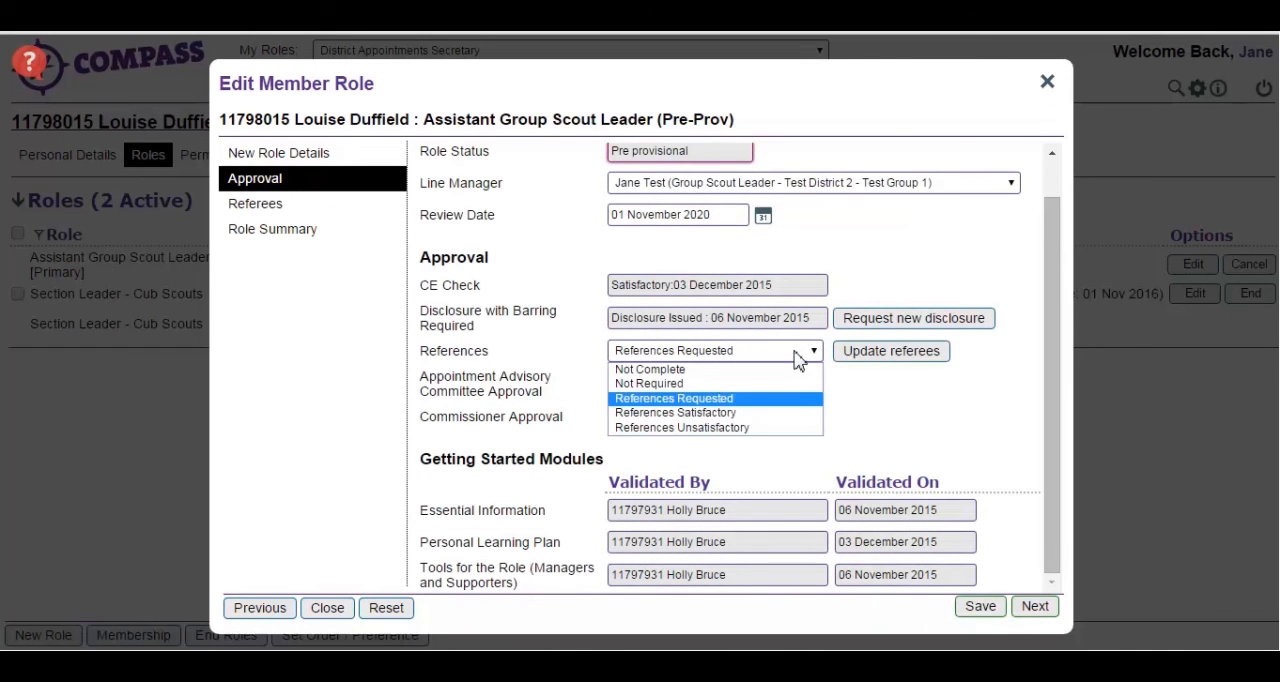
{"action": "left_click", "coordinate": [796, 414]}
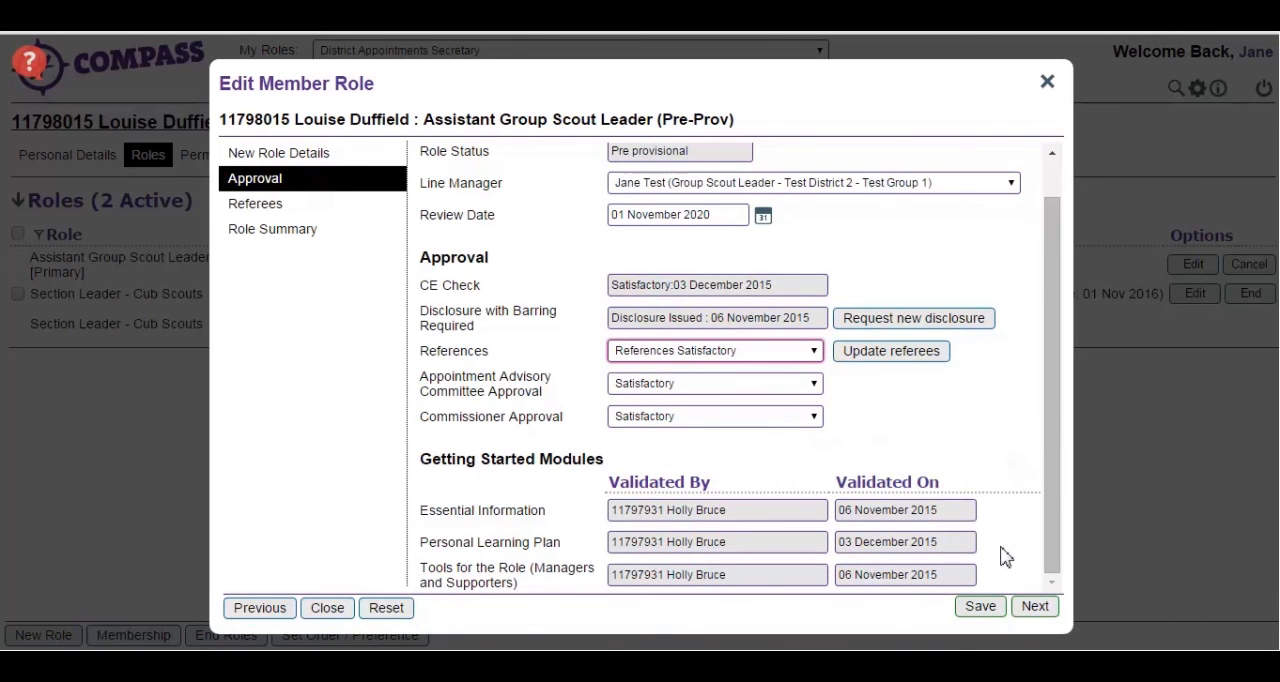
{"action": "left_click", "coordinate": [980, 607]}
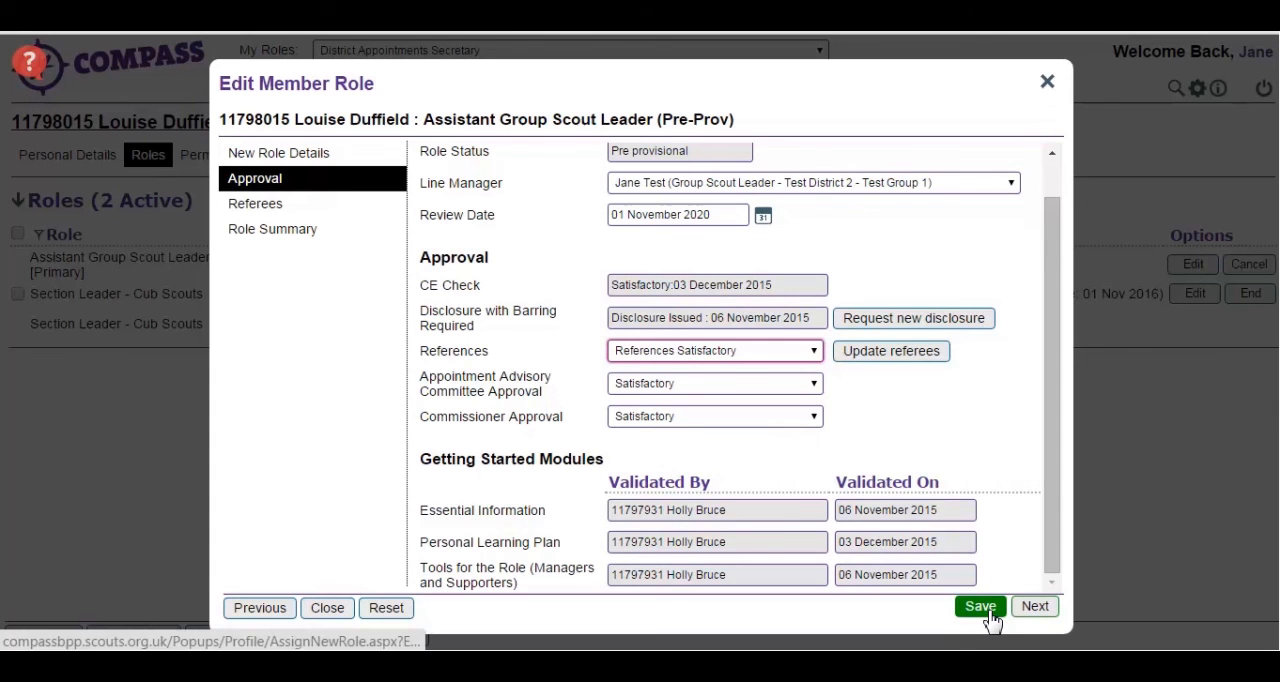